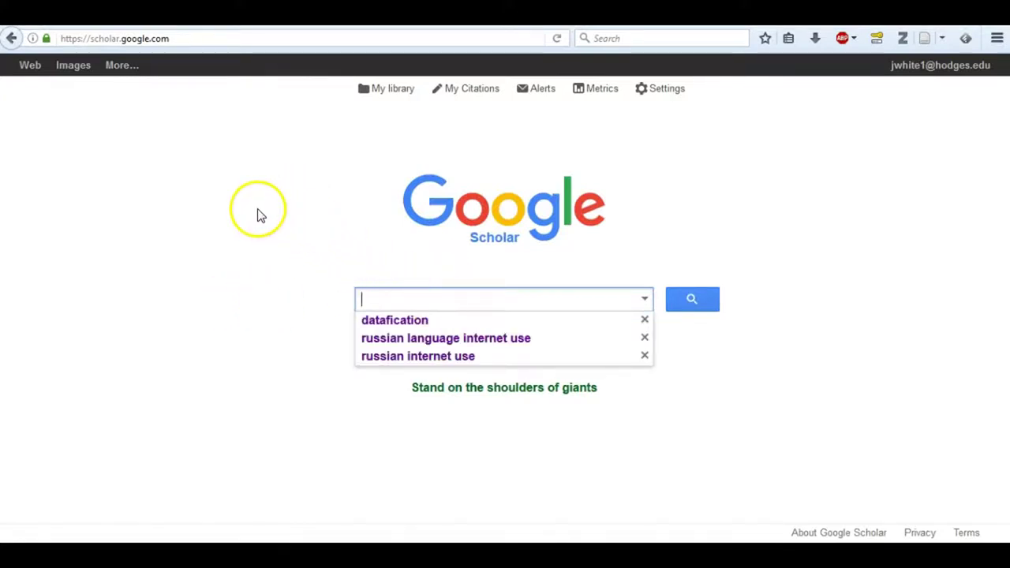
Step: Search Google Scholar for 'datafication', abandon the first PDF's download, and open 'Datafication, dataism and dataveillance'
type("datafication")
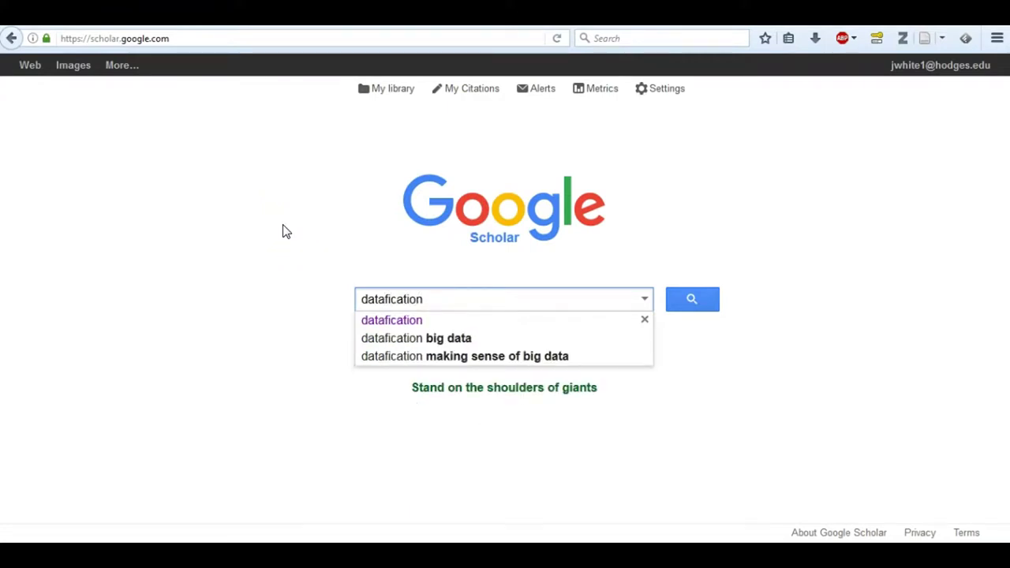
key("Return")
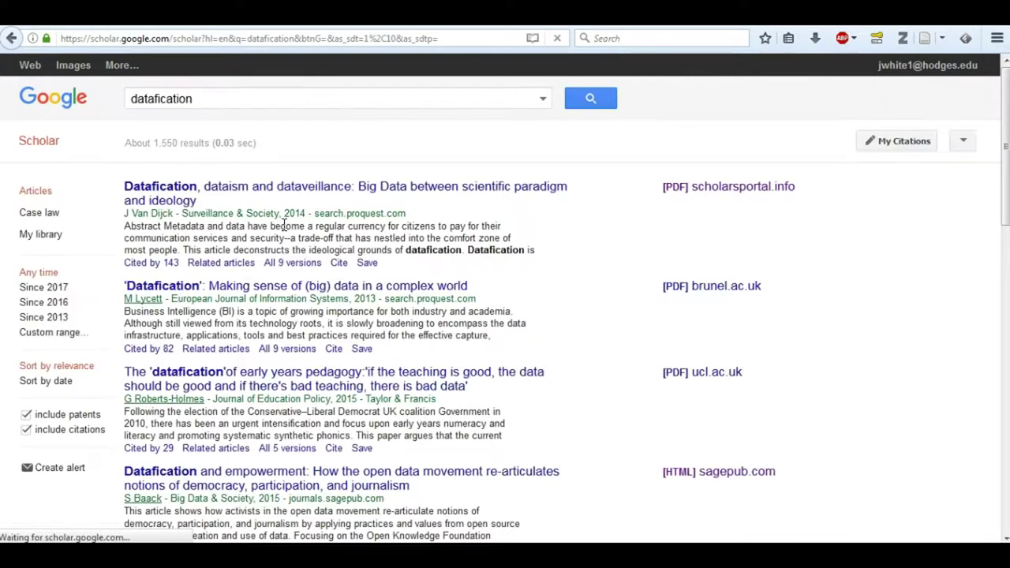
left_click(703, 193)
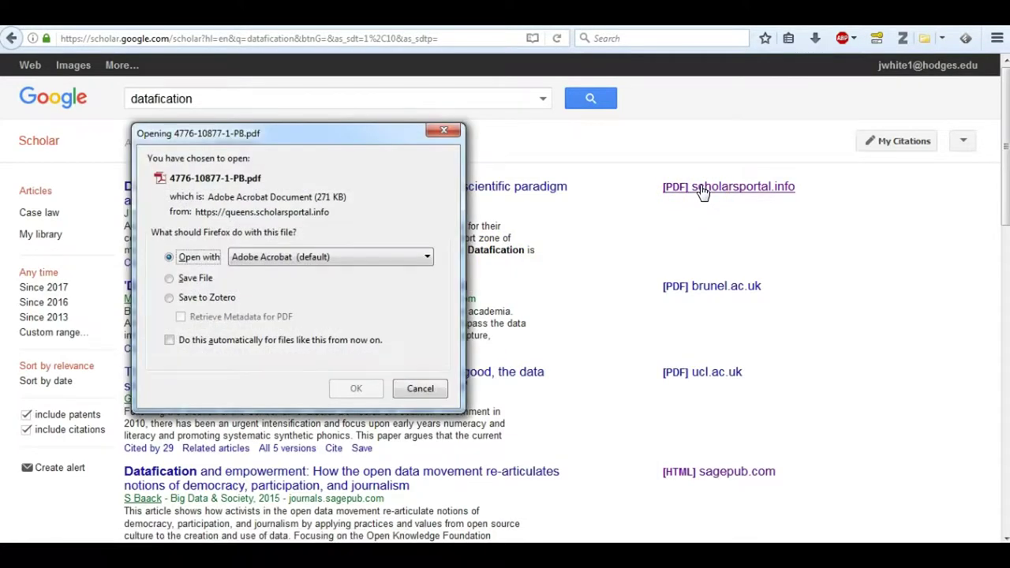
left_click(227, 299)
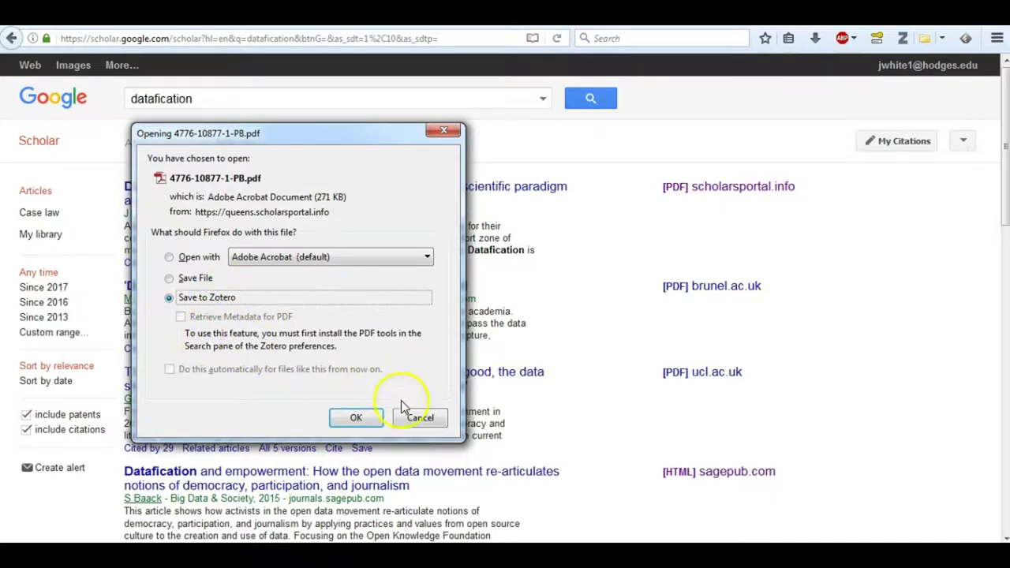
left_click(421, 416)
left_click(465, 199)
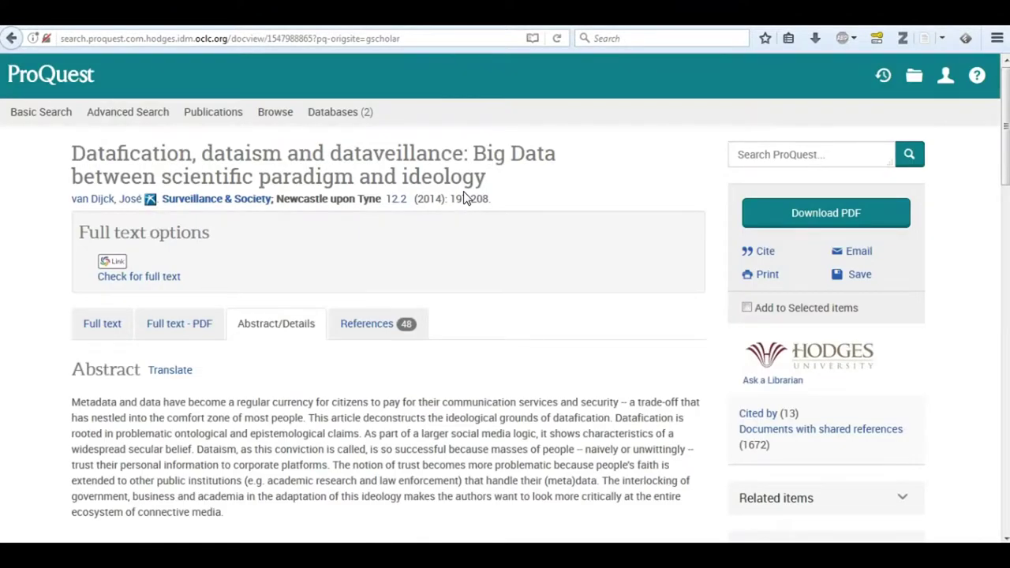
Step: Create an empty Zotero collection named 'Datafication' in the library pane
left_click(518, 197)
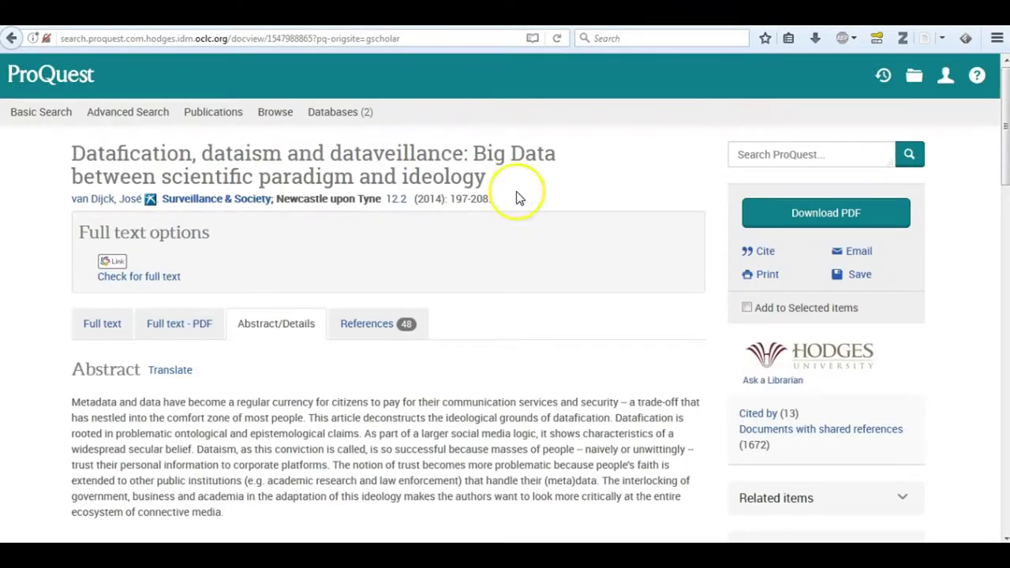
left_click(905, 43)
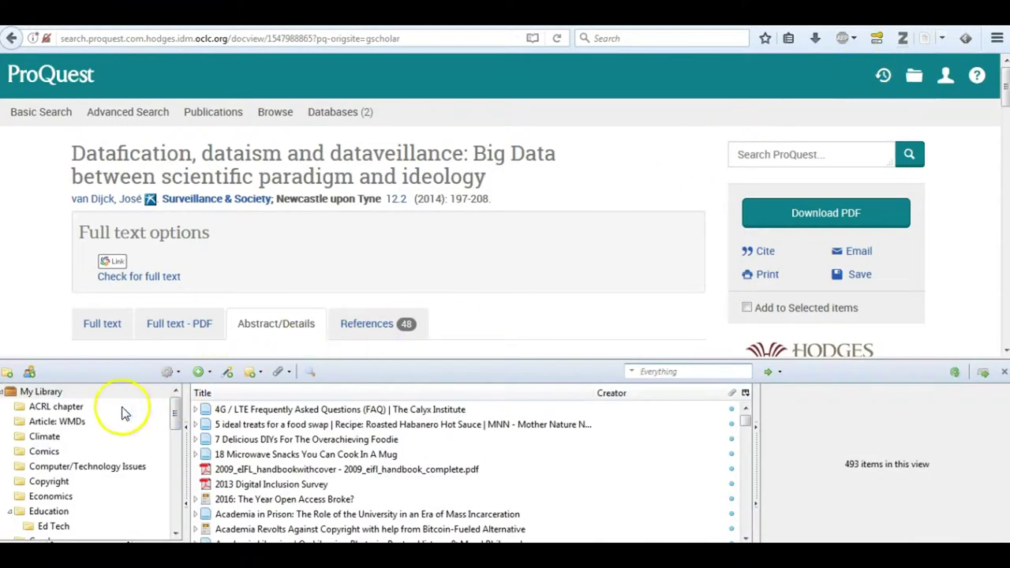
left_click(9, 379)
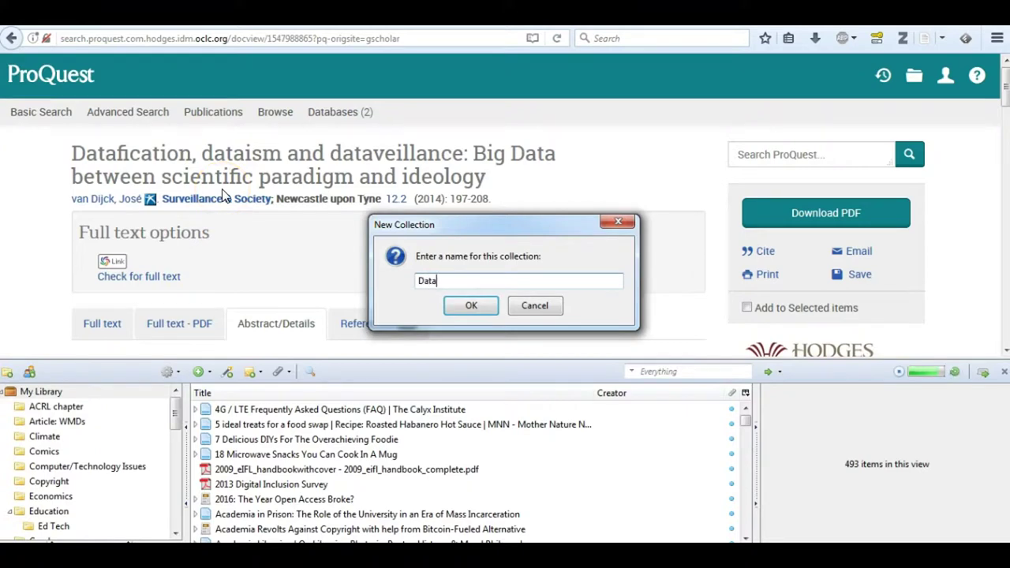
key("Return")
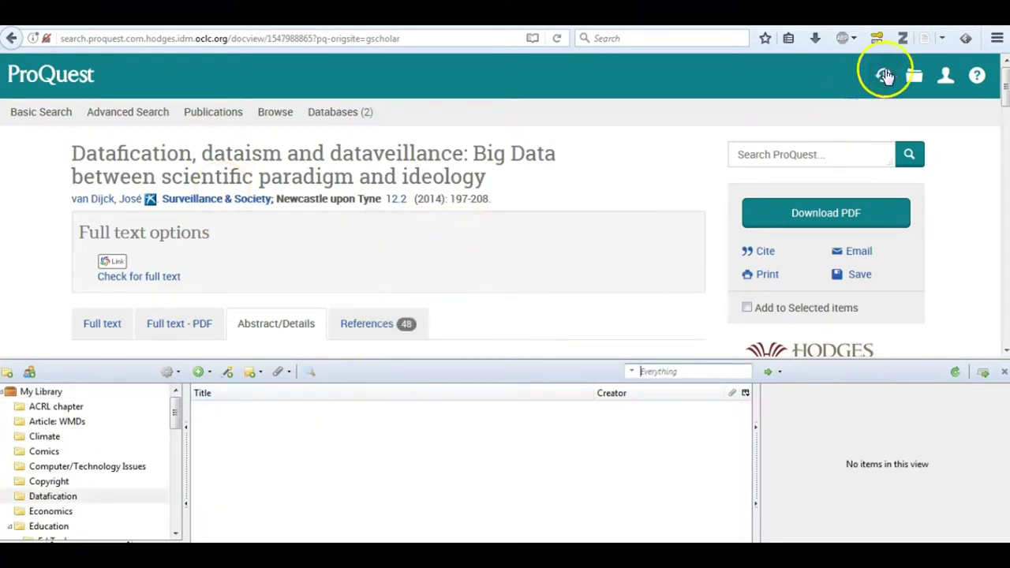
Step: Save 'Datafication, dataism and dataveillance' to Zotero and give it the tag 'datafication'
left_click(924, 40)
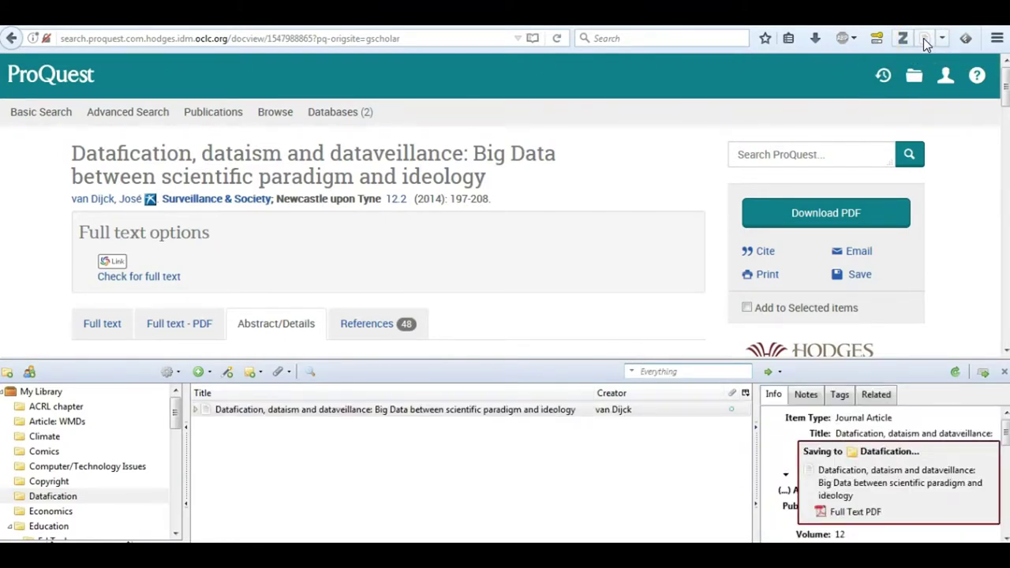
left_click(840, 396)
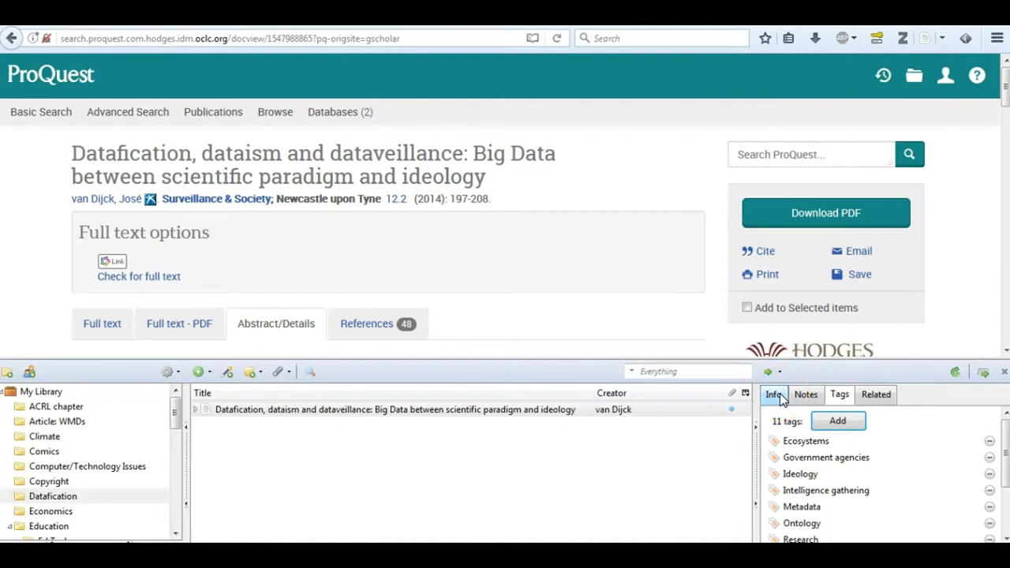
left_click(780, 397)
left_click(840, 397)
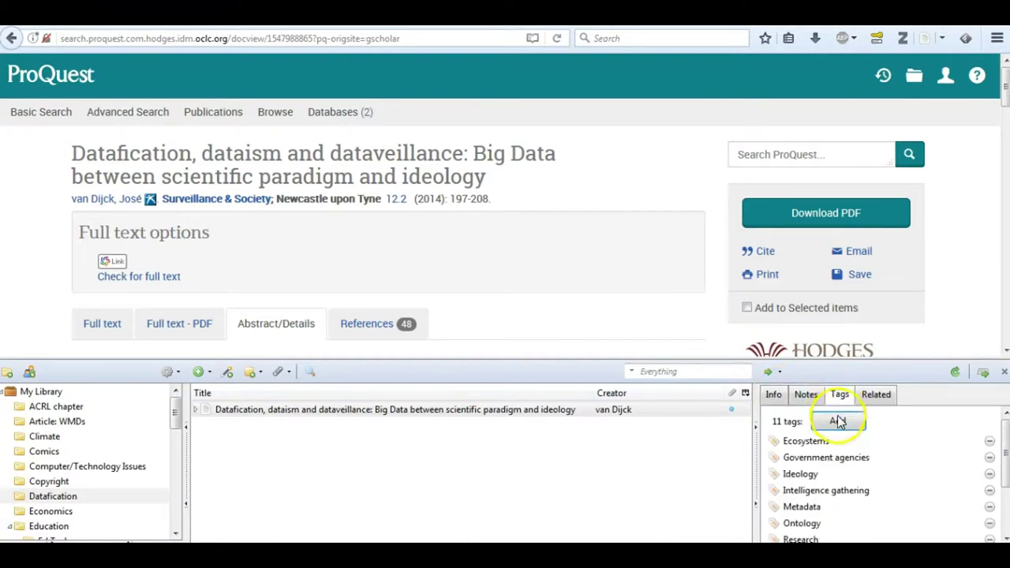
scroll(839, 422, "down", 2)
left_click(838, 426)
type("dataf")
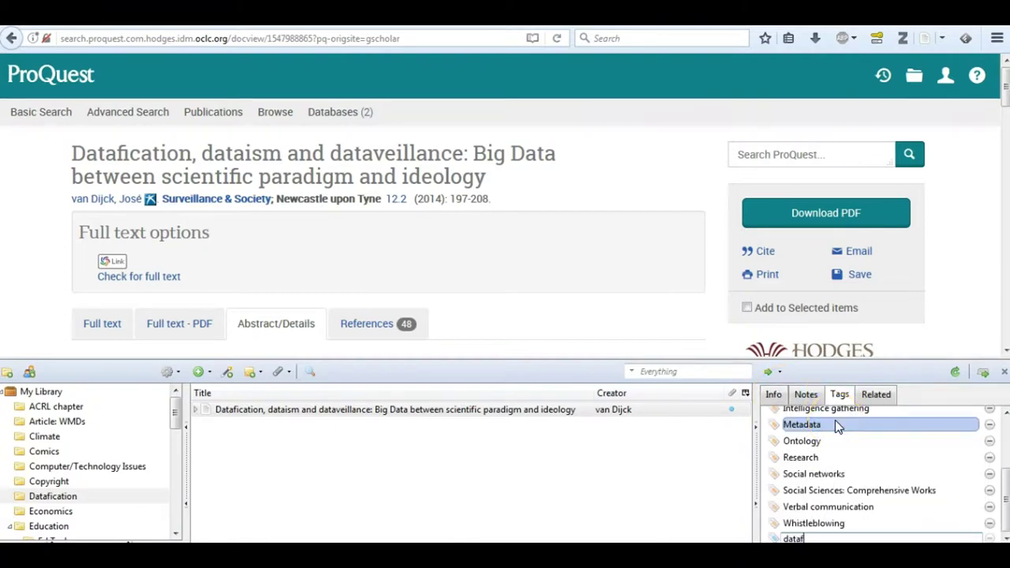
type("ication")
key("Return")
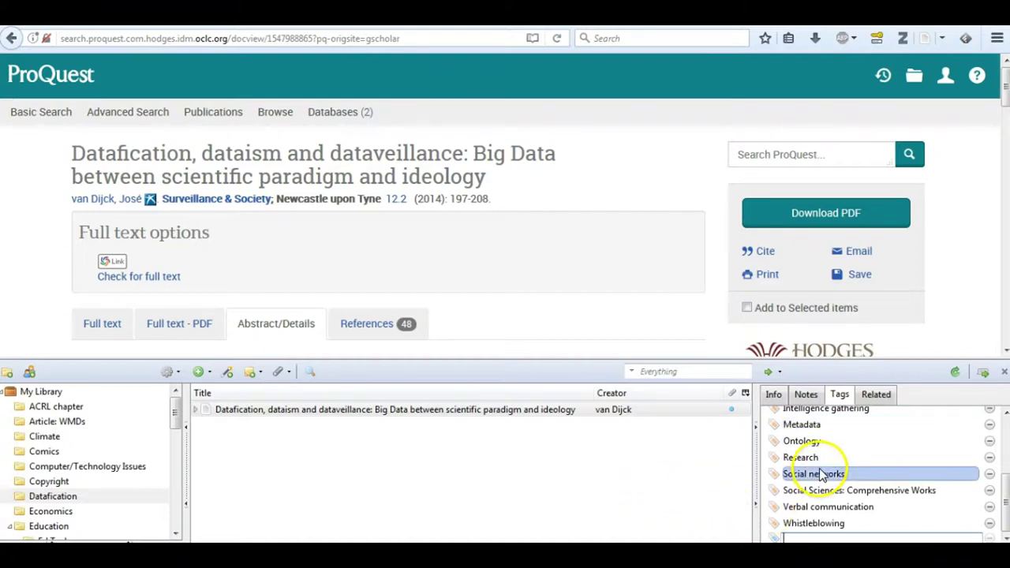
left_click(777, 398)
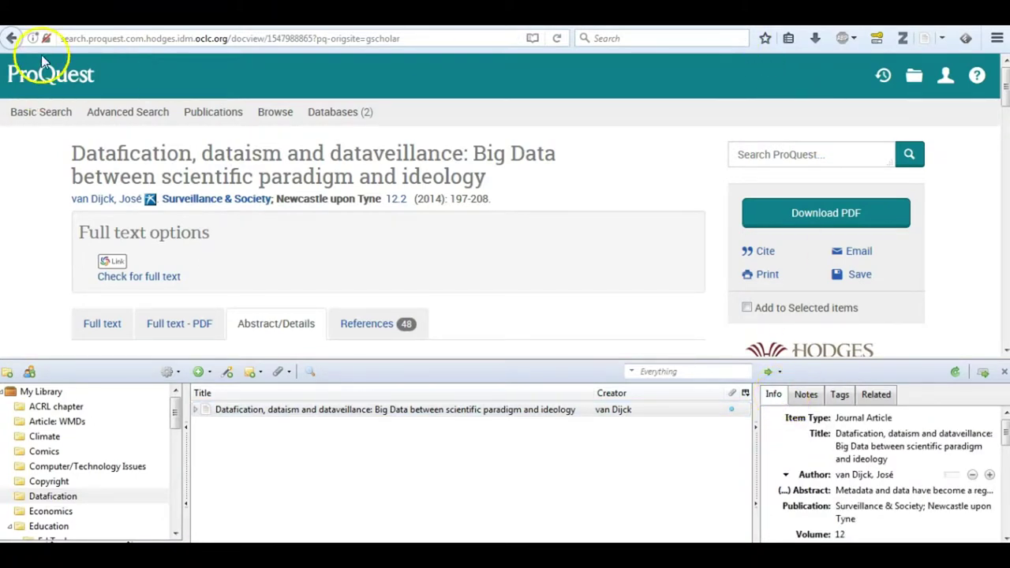
Step: Save the SAGE article 'Datafication and empowerment' with its PDF into the Datafication collection
left_click(11, 38)
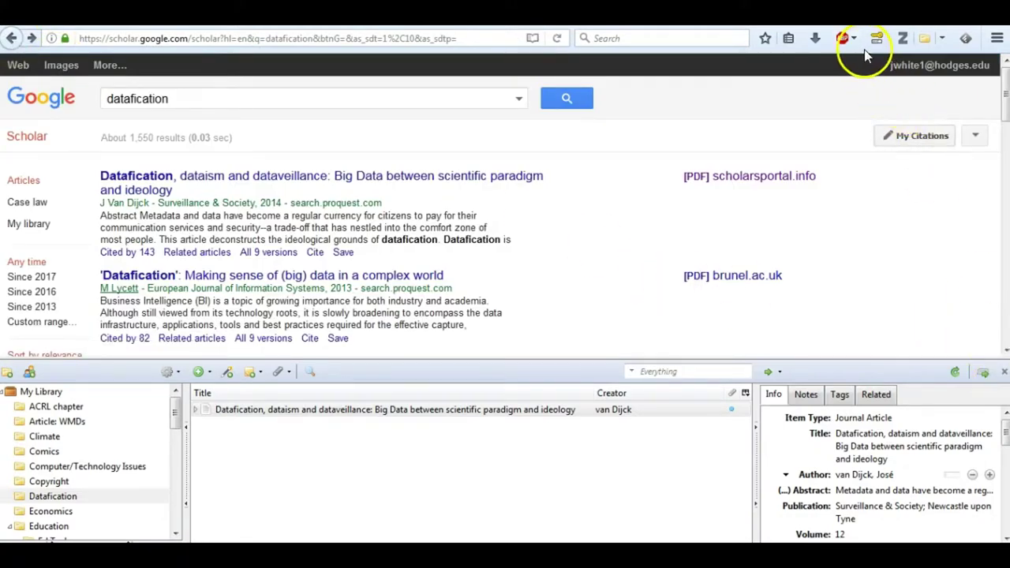
left_click(902, 39)
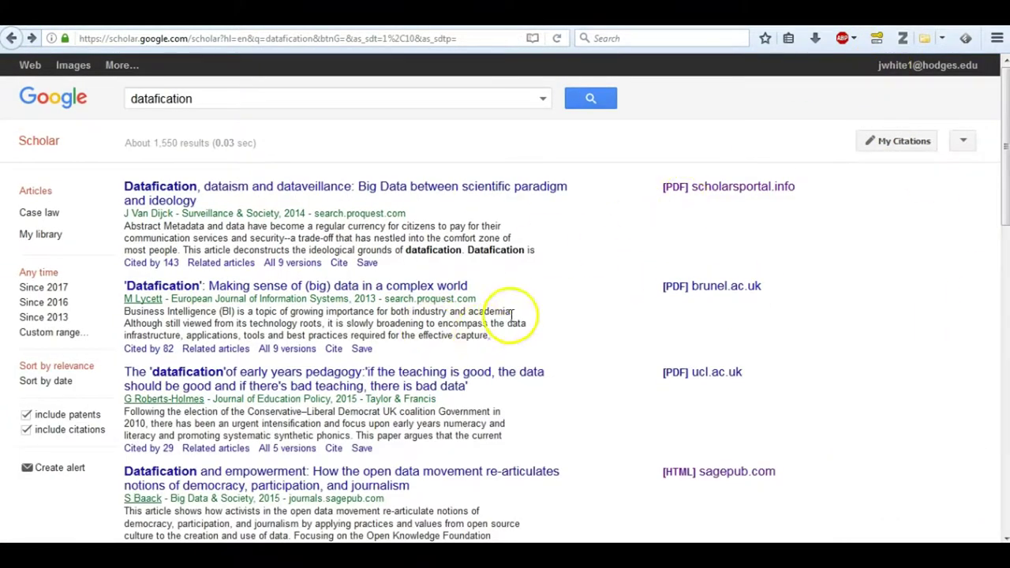
scroll(509, 316, "down", 2)
scroll(463, 334, "down", 2)
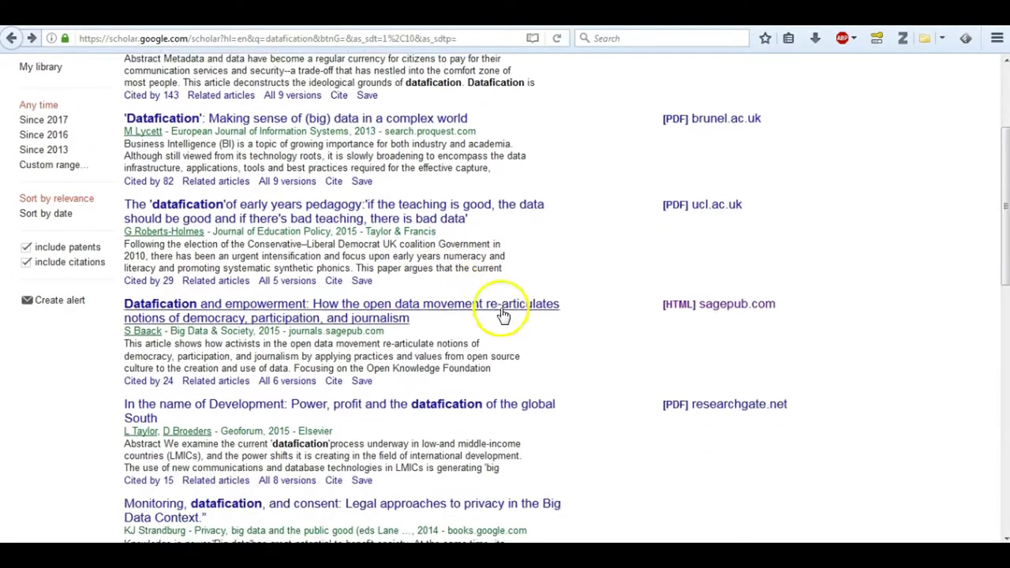
left_click(682, 304)
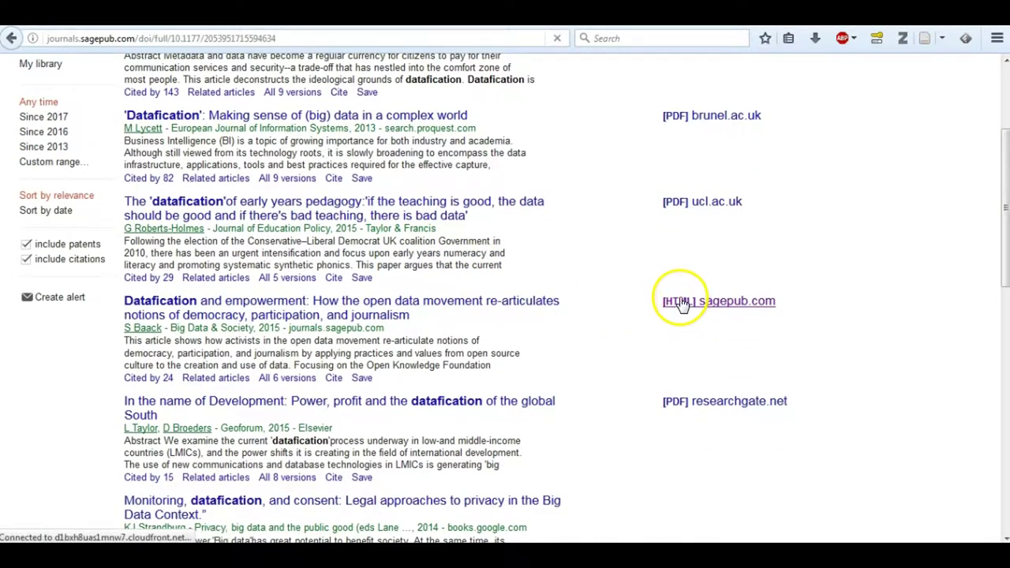
scroll(620, 272, "down", 2)
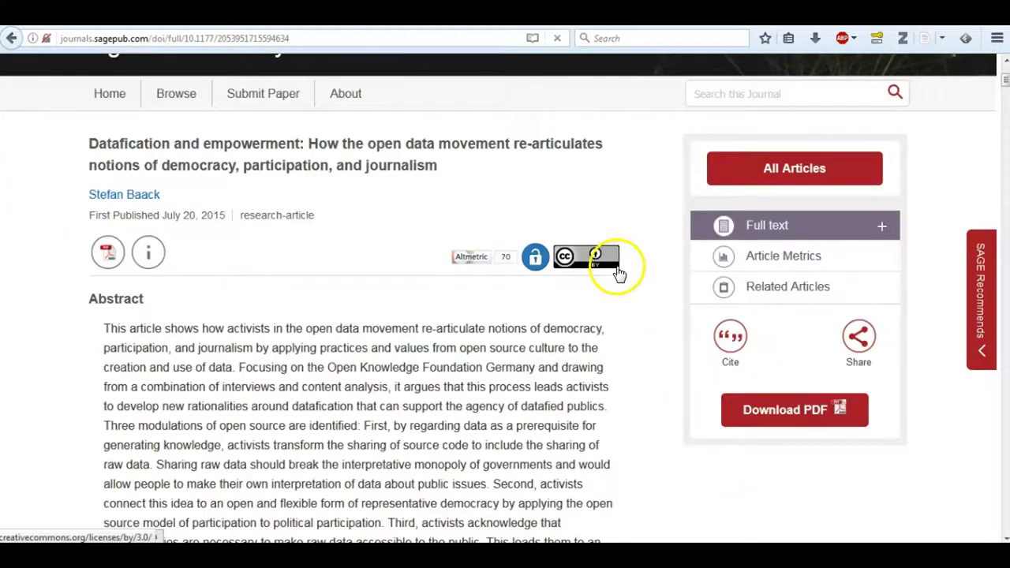
left_click(925, 41)
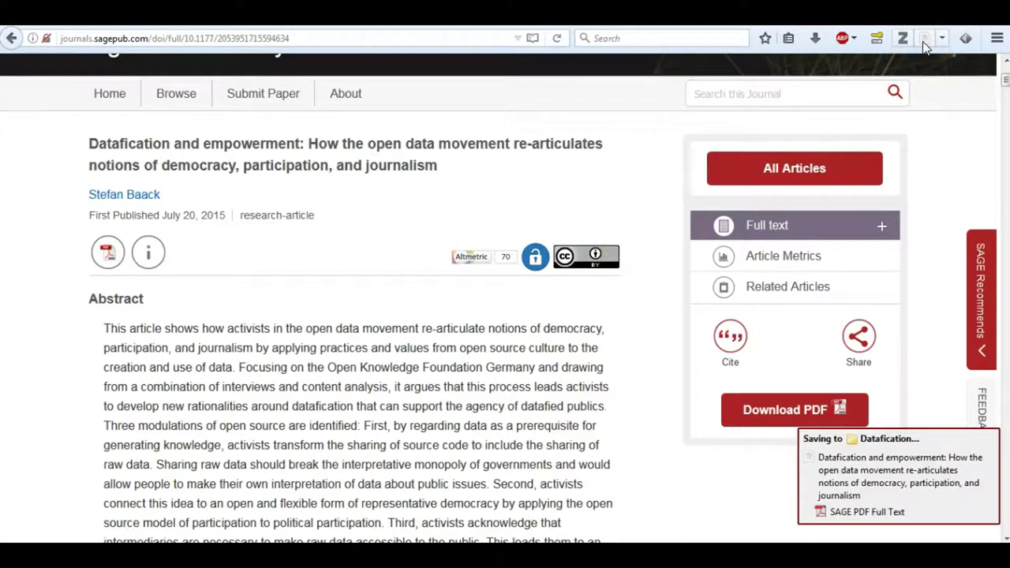
left_click(13, 39)
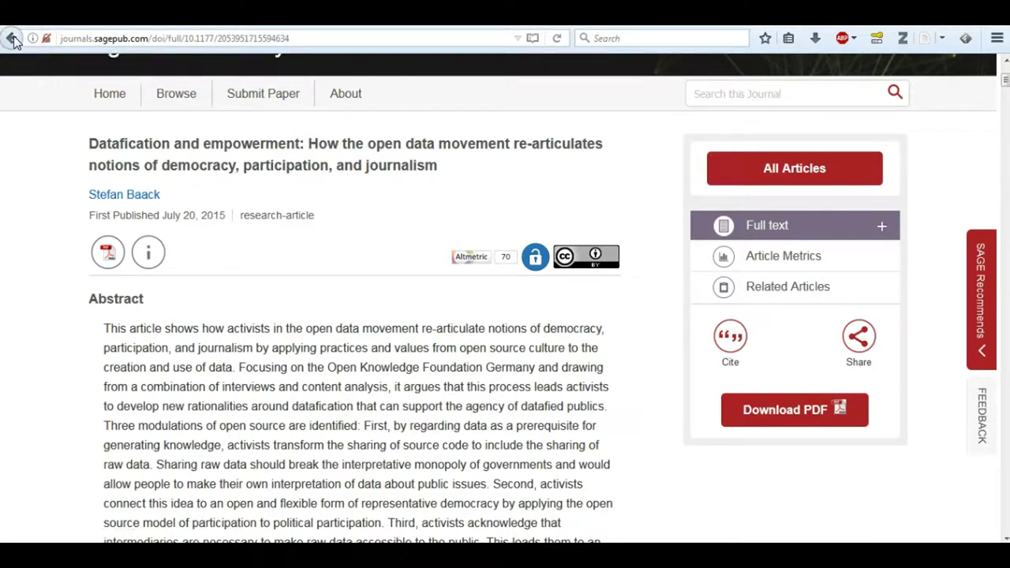
Step: Try sending the Development article's researchgate PDF to Zotero, then dismiss the file prompt
scroll(264, 343, "down", 2)
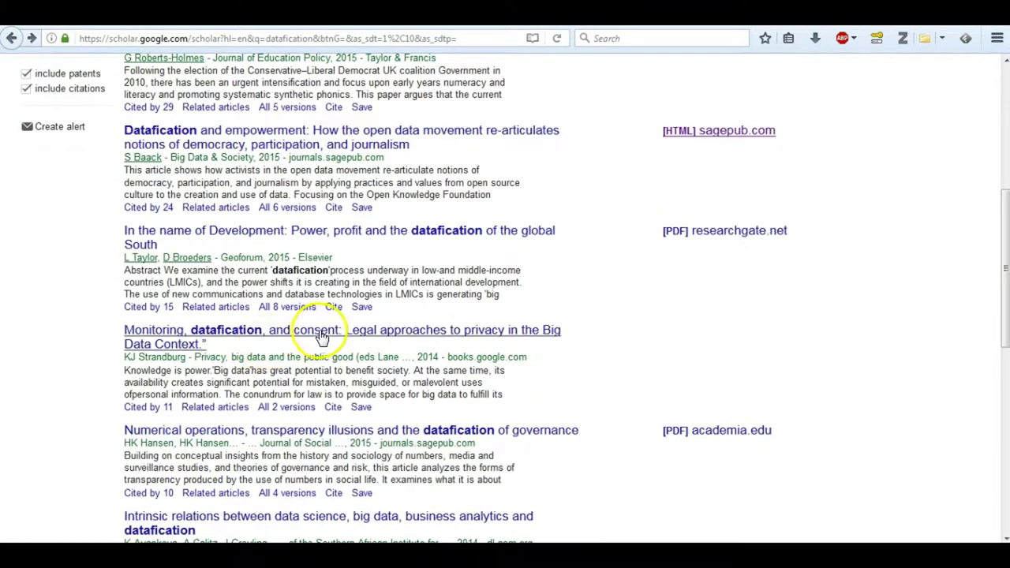
left_click(669, 239)
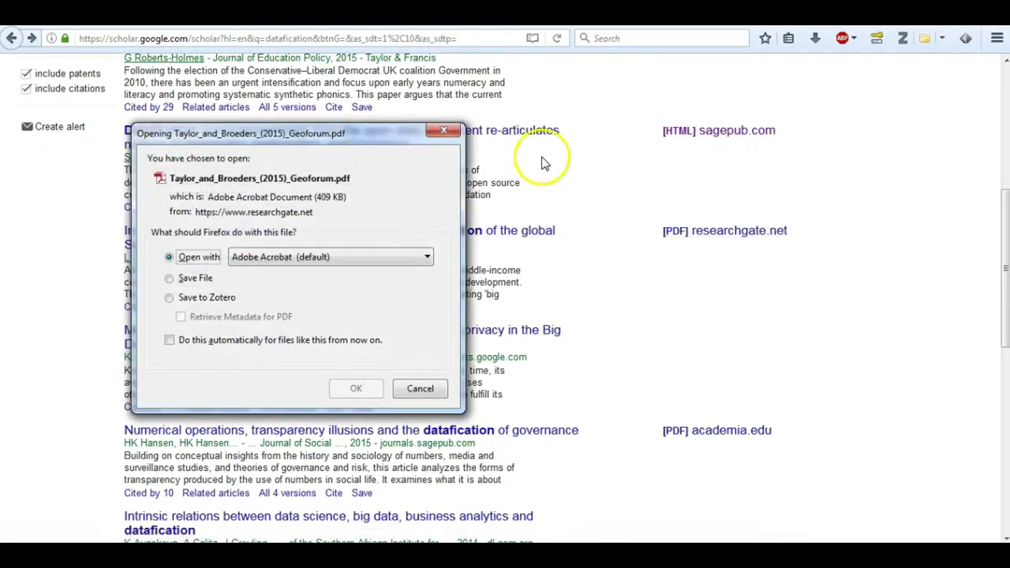
left_click(221, 302)
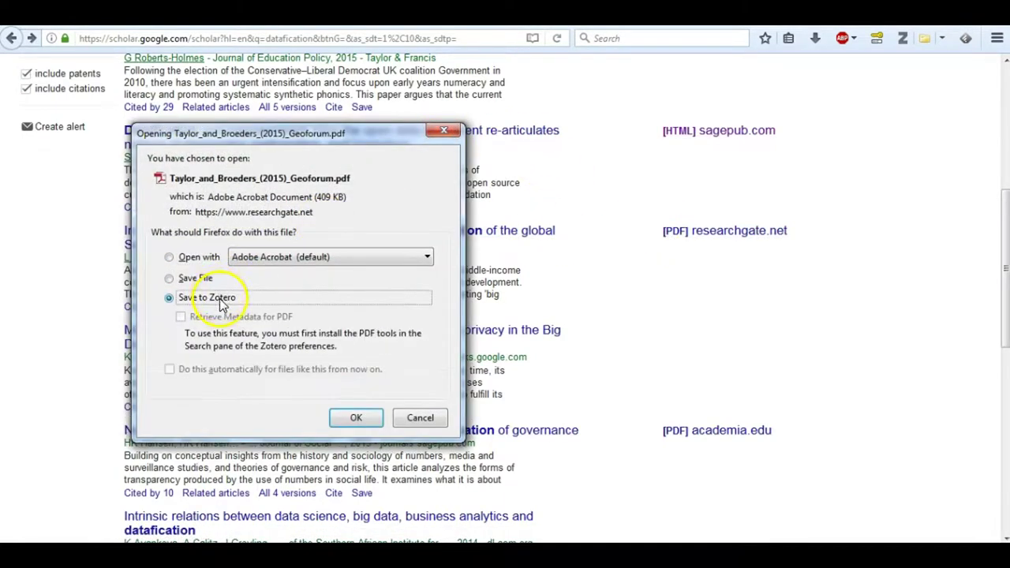
left_click(421, 419)
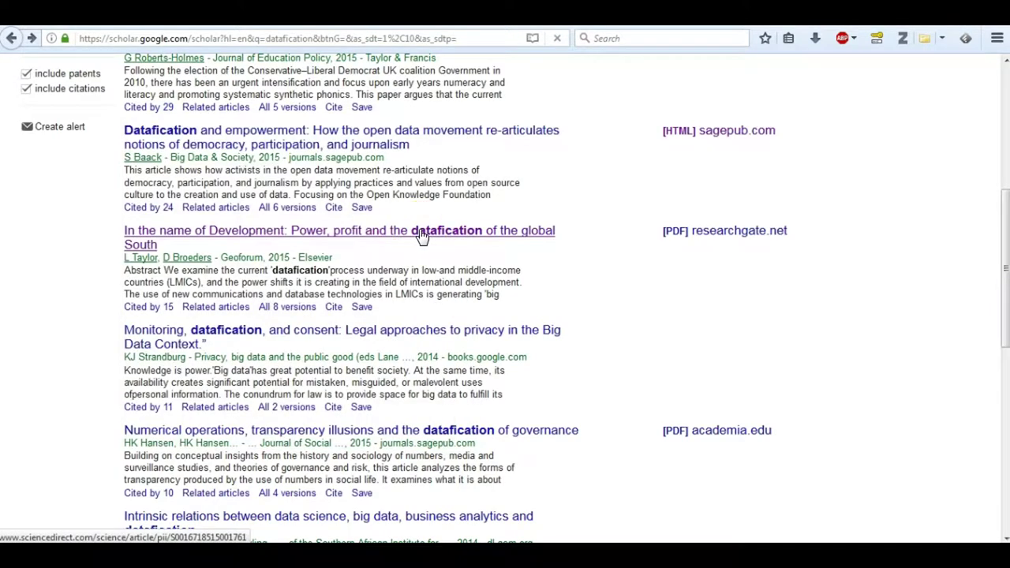
Step: Look through the 'In the name of Development' ScienceDirect article page
left_click(421, 235)
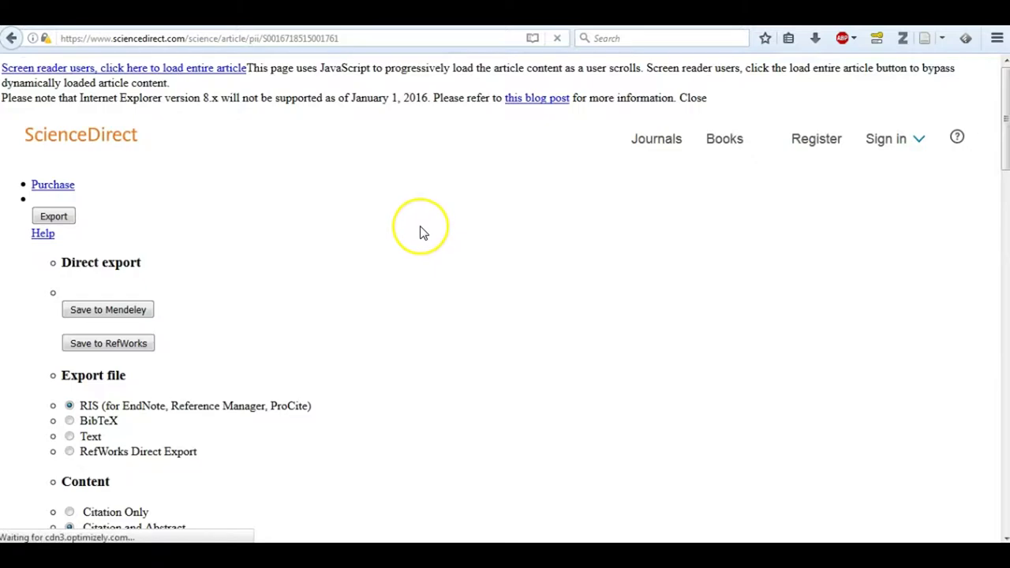
scroll(420, 231, "down", 10)
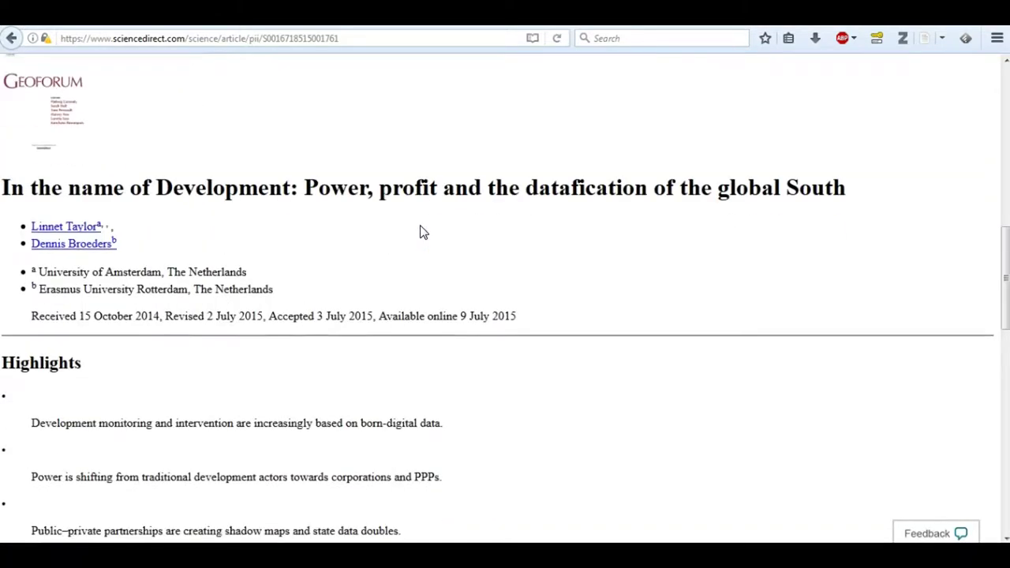
scroll(421, 231, "down", 15)
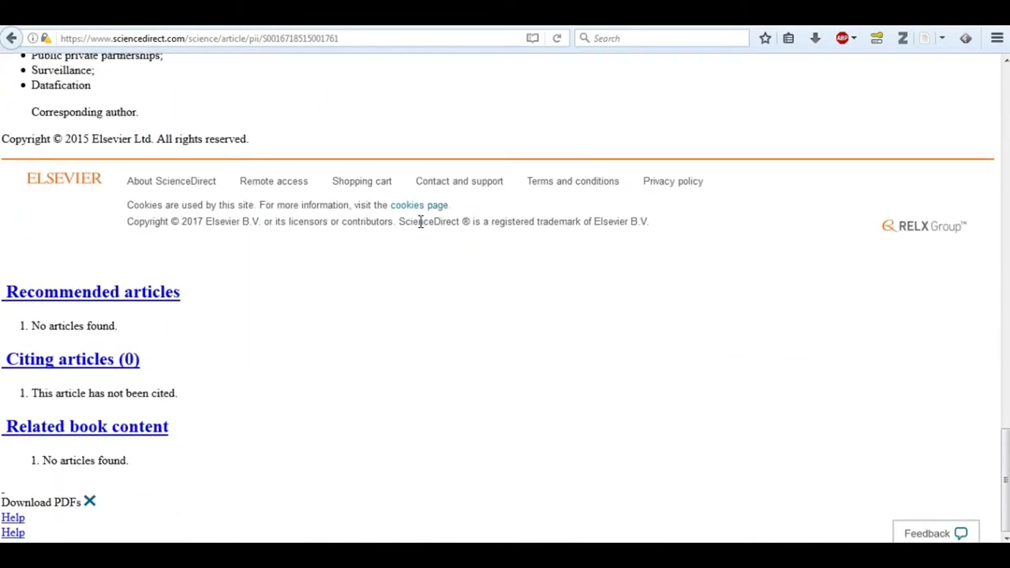
scroll(420, 221, "up", 3)
Step: Save the Taylor and Broeders researchgate PDF into Zotero as a standalone file
left_click(12, 38)
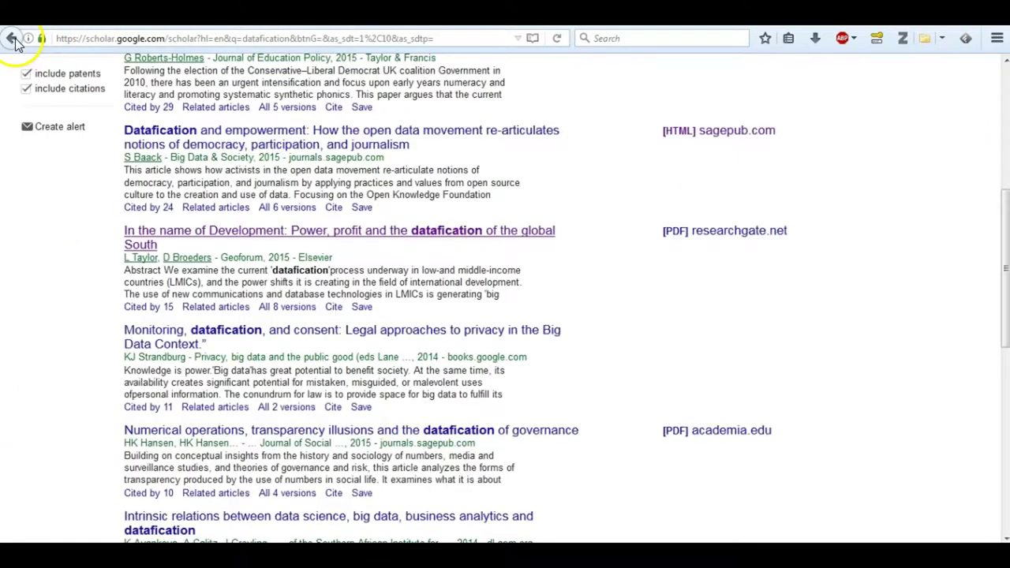
left_click(702, 235)
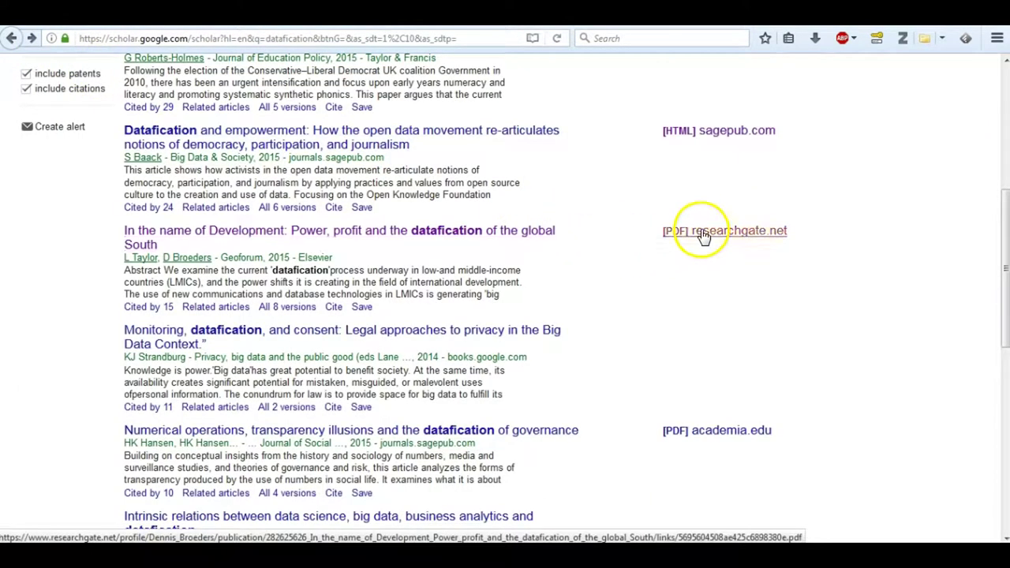
left_click(219, 303)
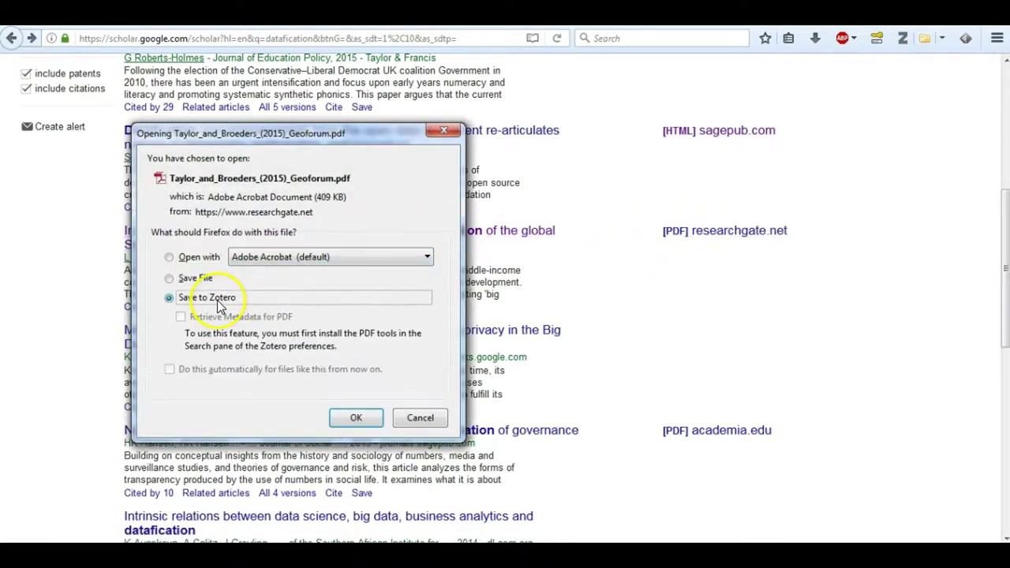
left_click(356, 418)
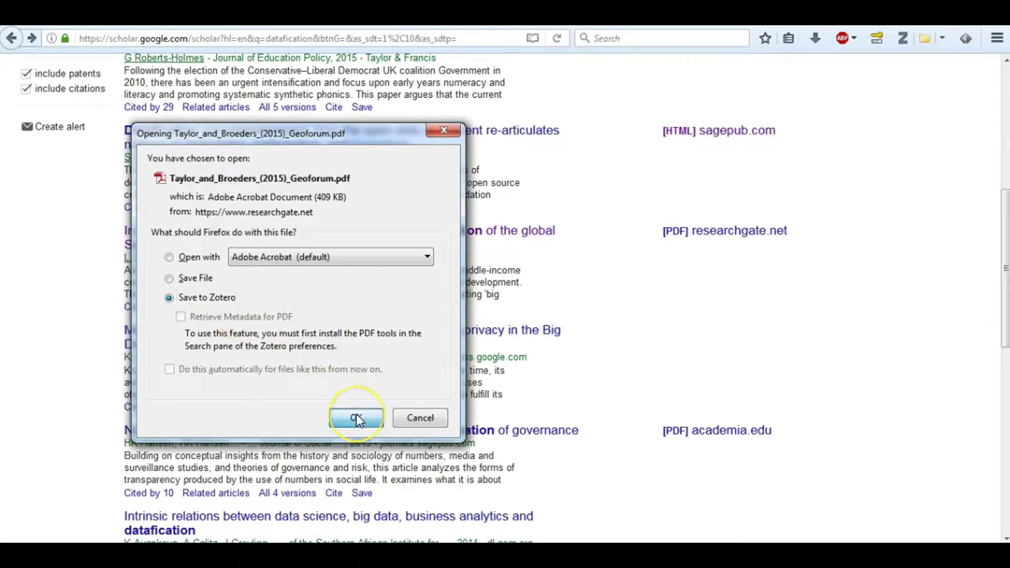
left_click(361, 408)
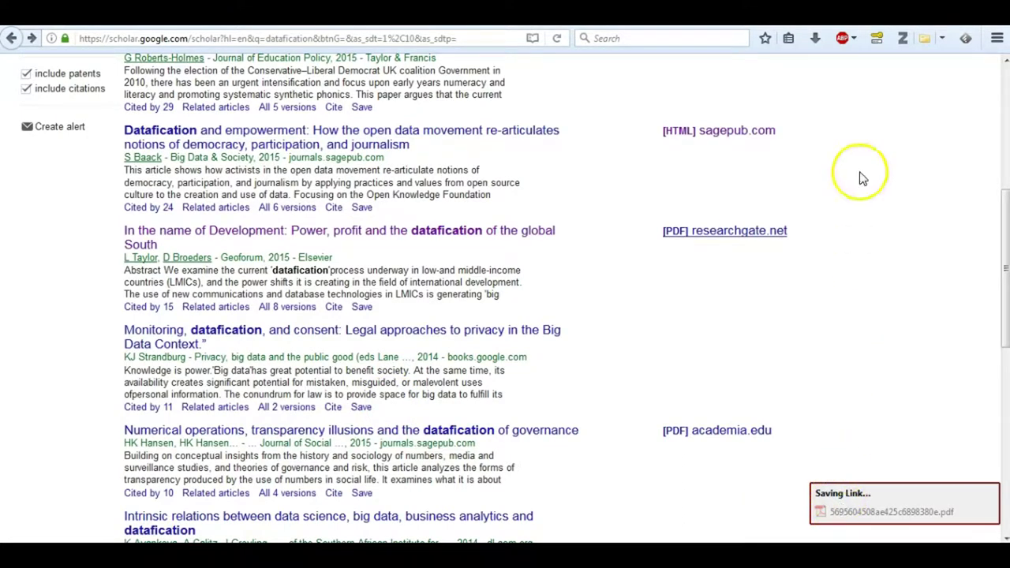
Step: Check the saved PDF in the Zotero library, then bring up the PDF's Save to Zotero prompt again
left_click(944, 40)
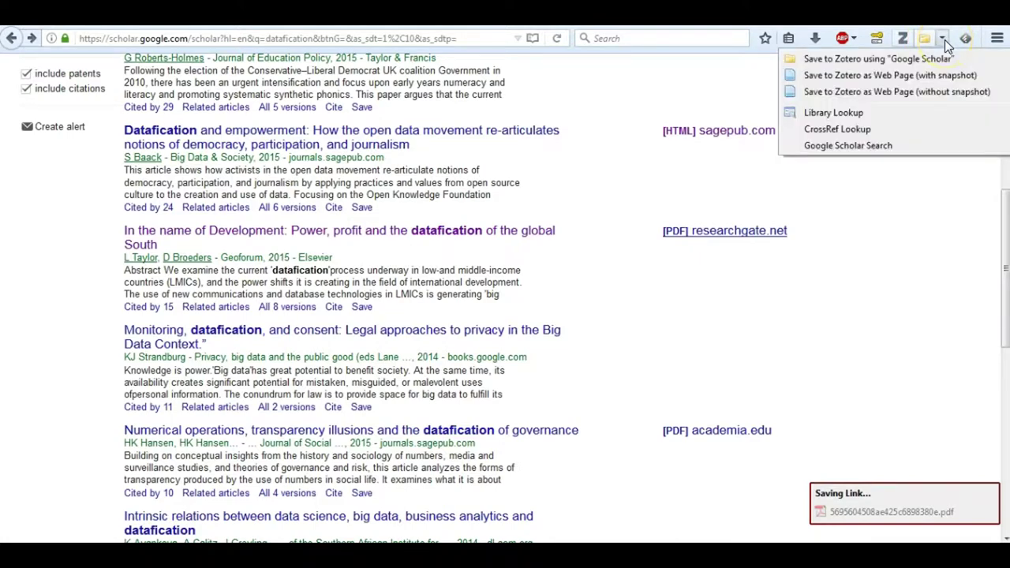
left_click(902, 39)
left_click(903, 40)
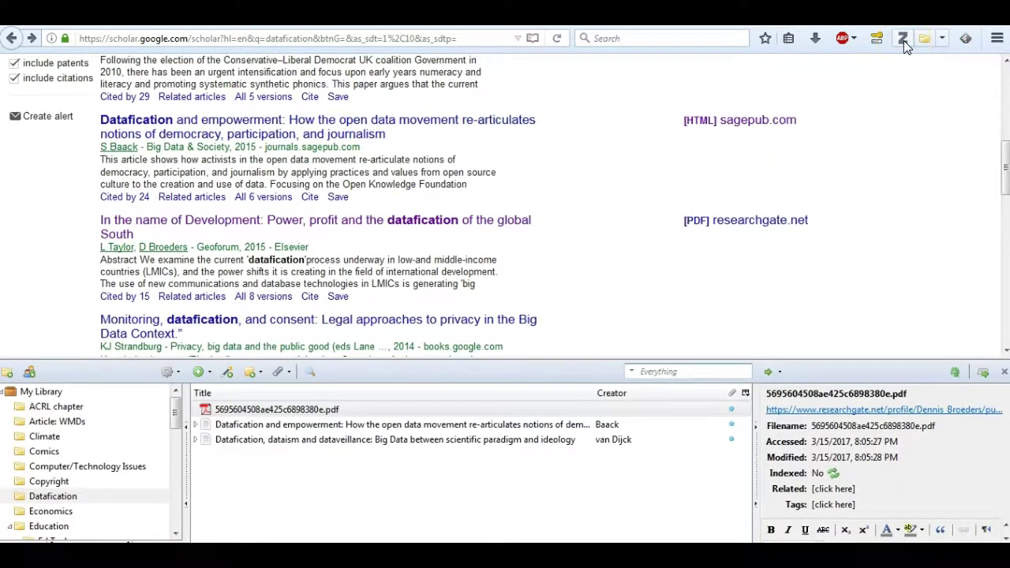
left_click(903, 40)
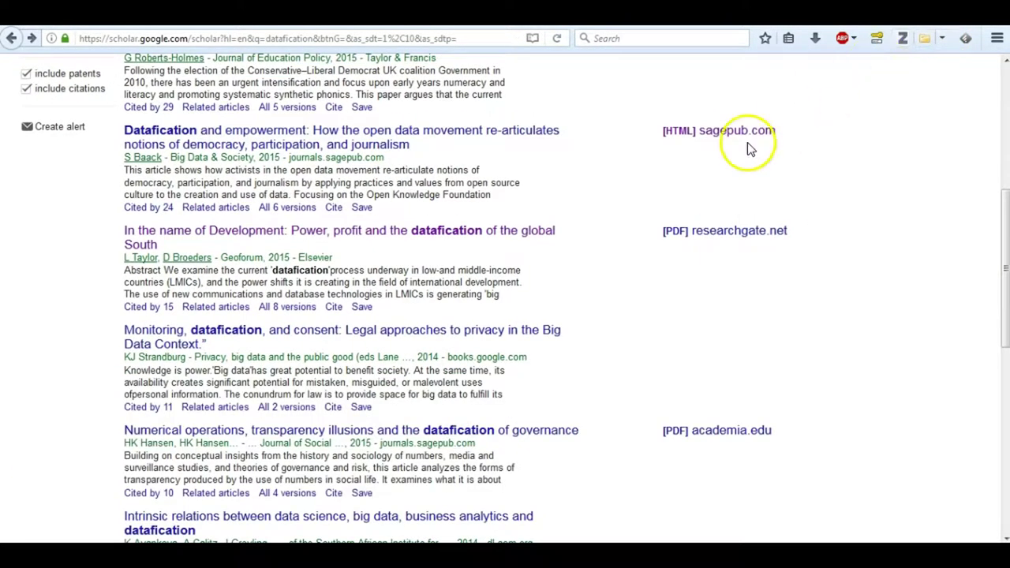
left_click(699, 232)
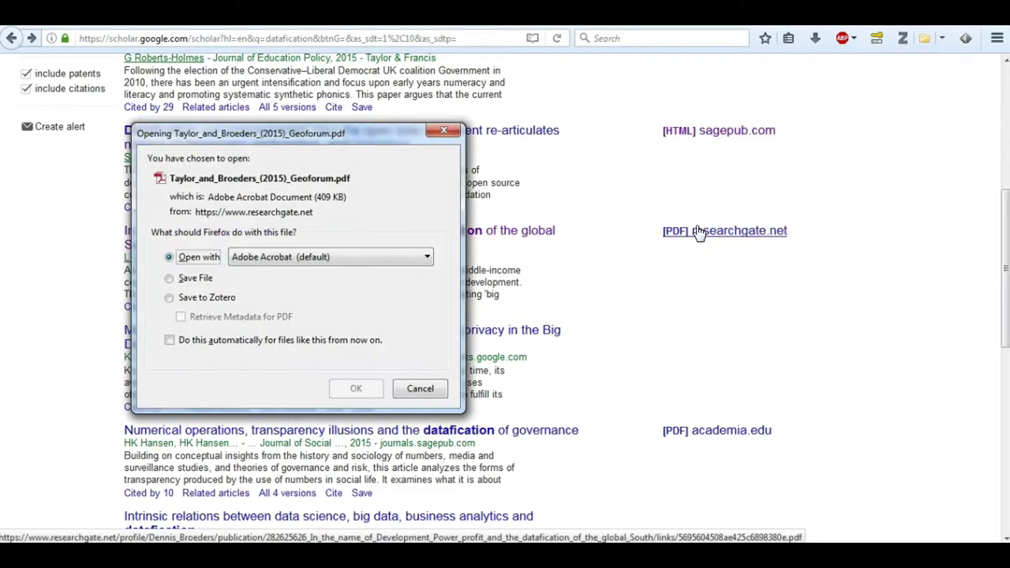
left_click(212, 300)
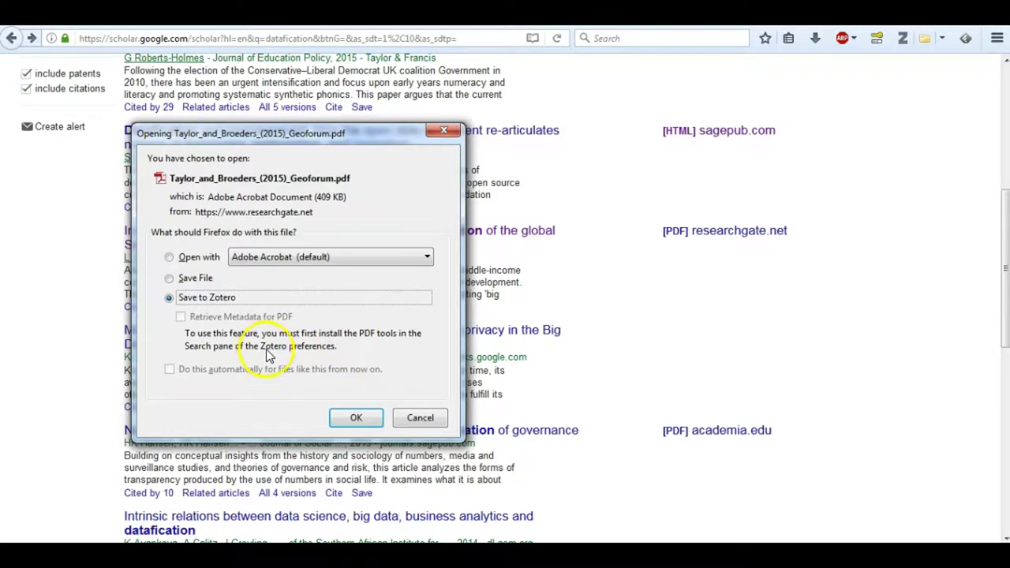
Step: Install the pdftotext and pdfinfo 3.02a PDF indexing tools from Zotero's Search preferences
left_click(420, 418)
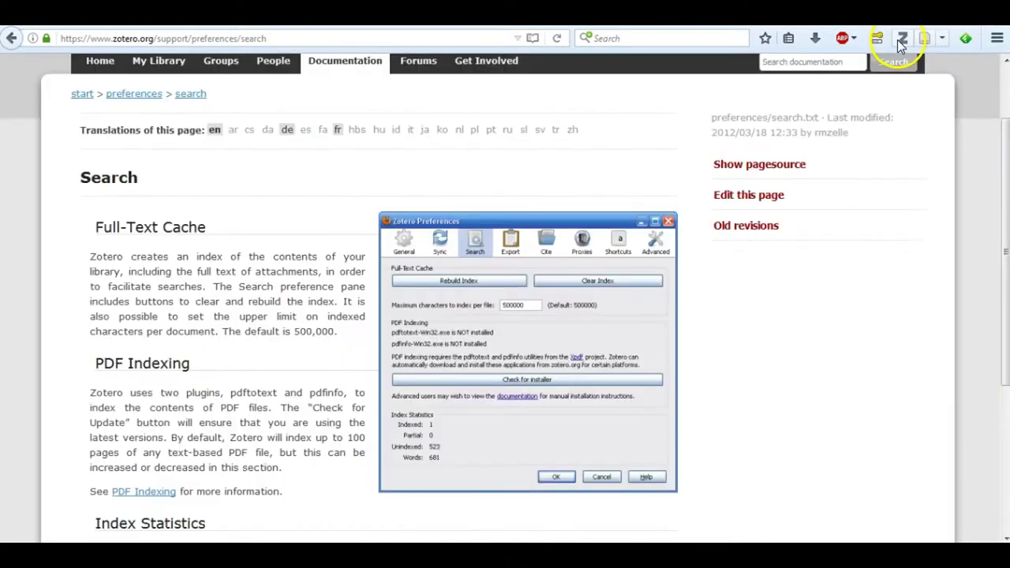
left_click(903, 38)
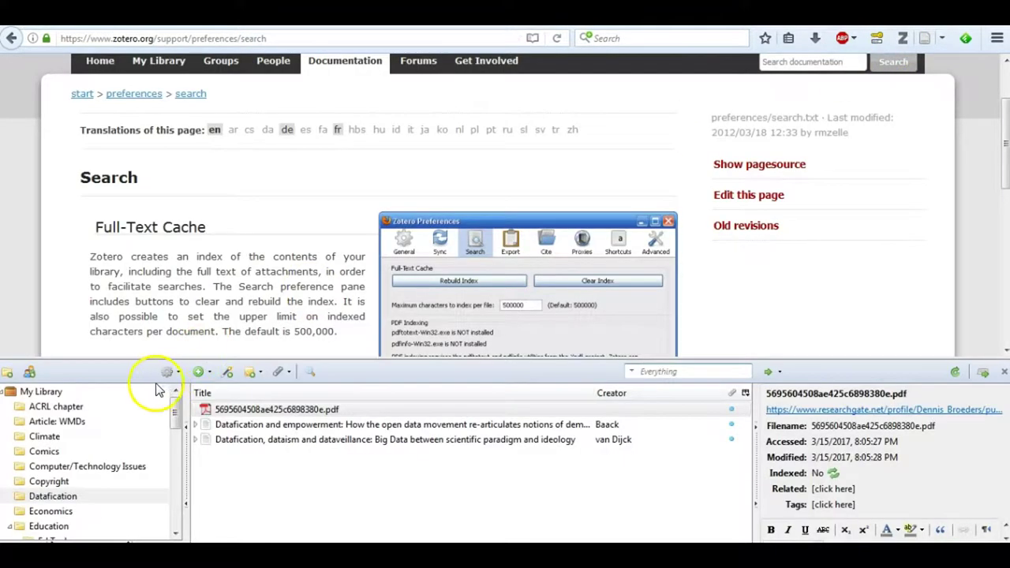
left_click(168, 372)
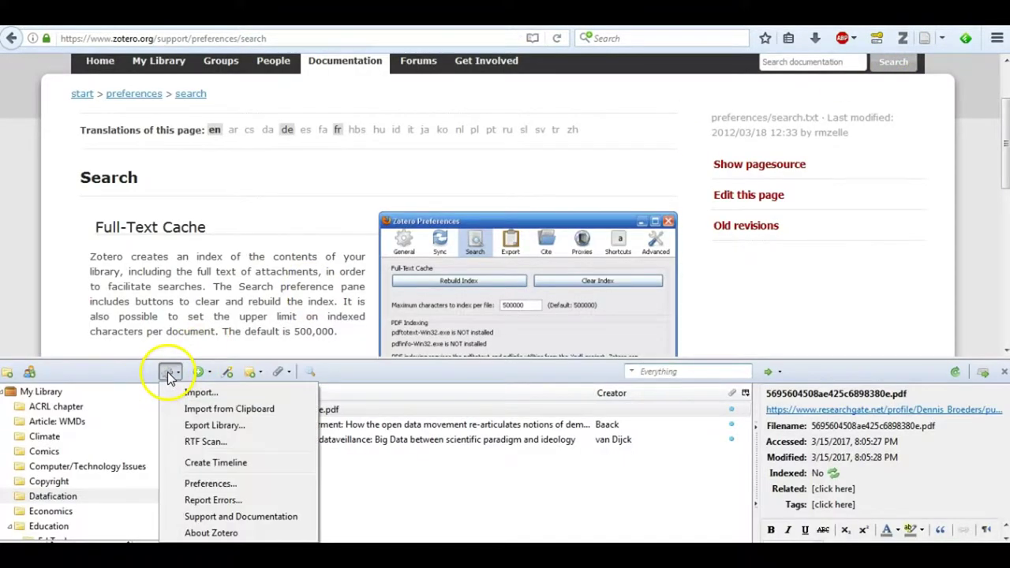
left_click(198, 483)
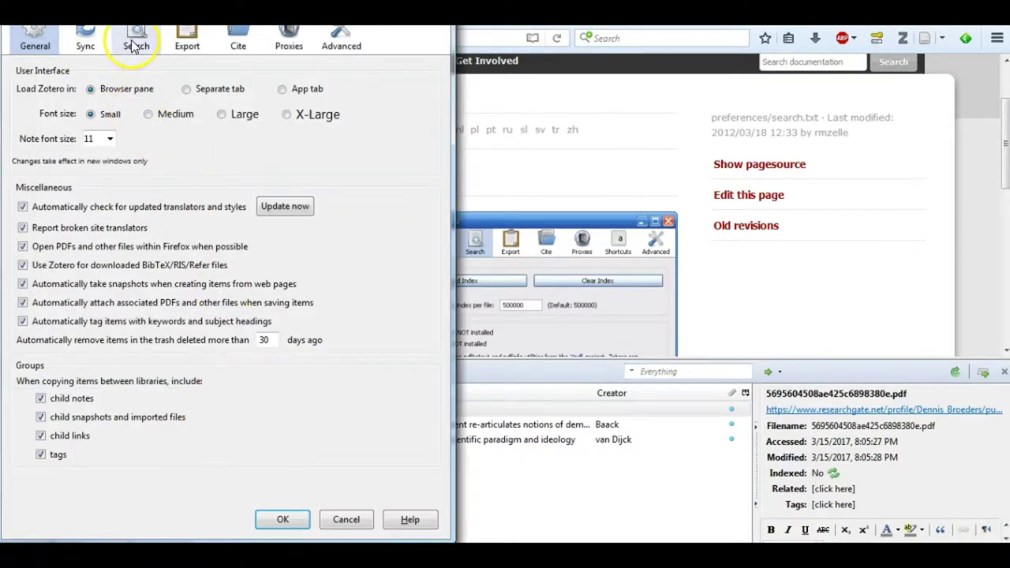
left_click(136, 40)
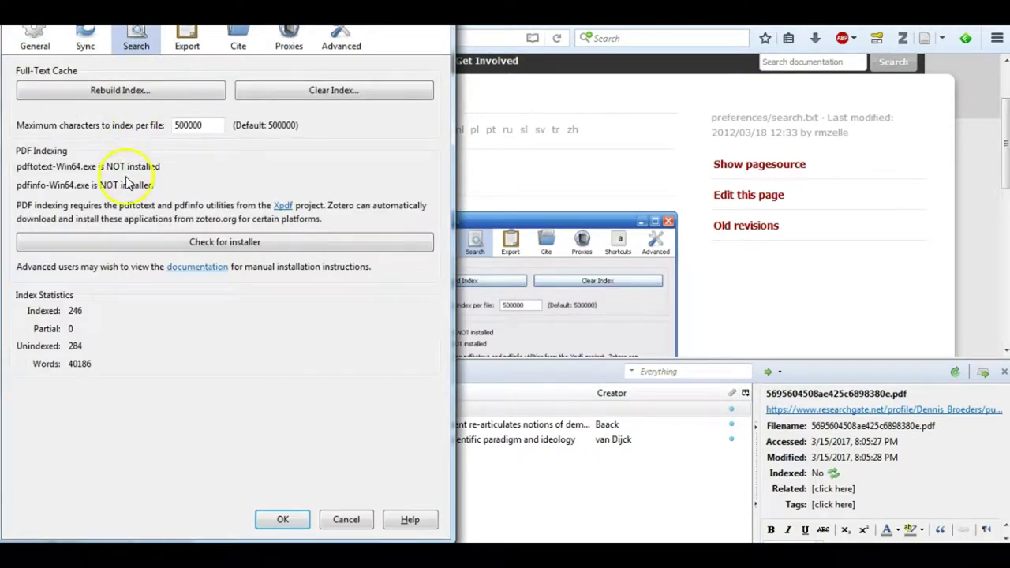
left_click(254, 243)
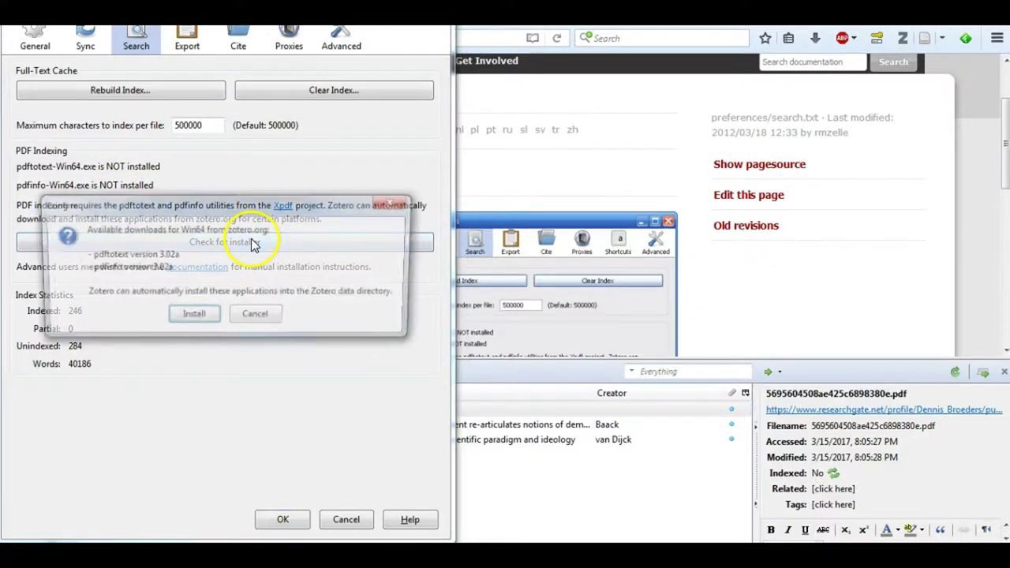
left_click(198, 318)
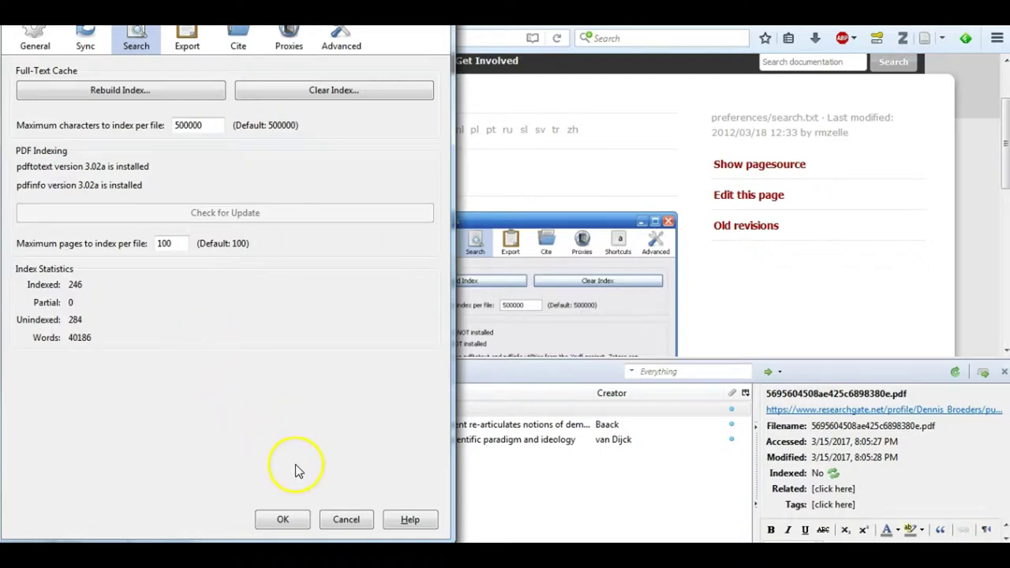
left_click(283, 521)
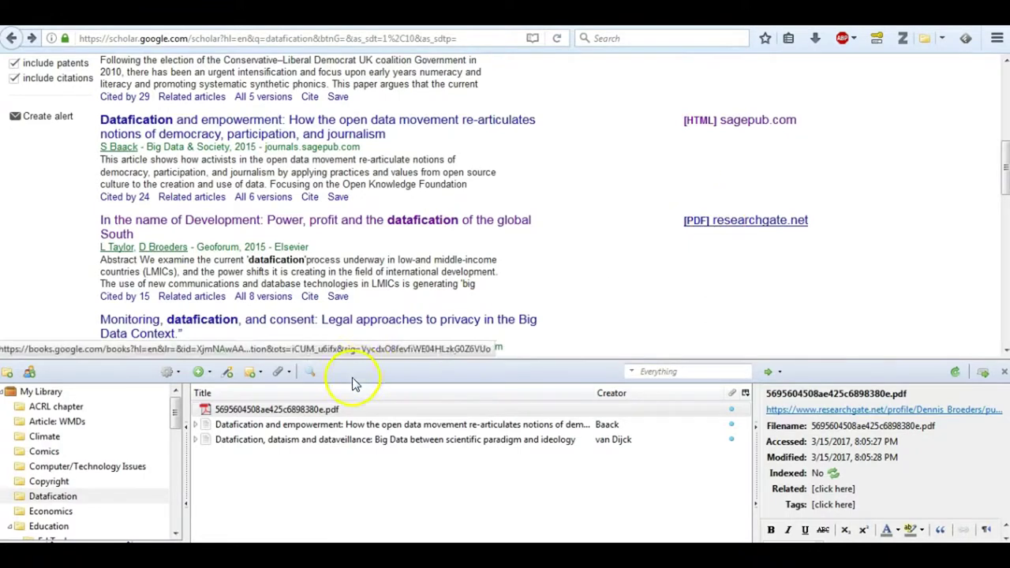
Step: Delete the bare PDF from the Datafication collection
left_click(329, 413)
key("Delete")
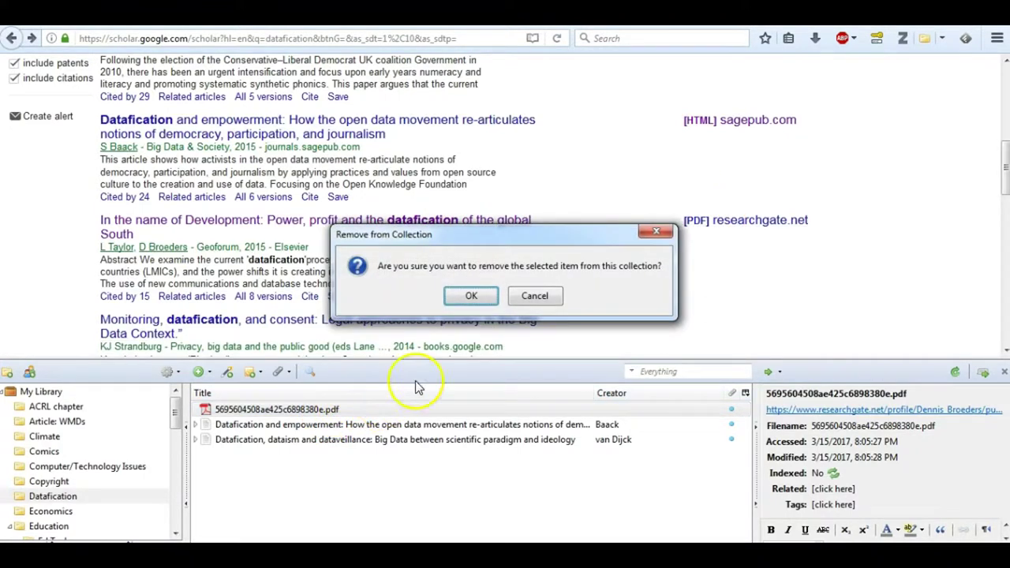
key("Return")
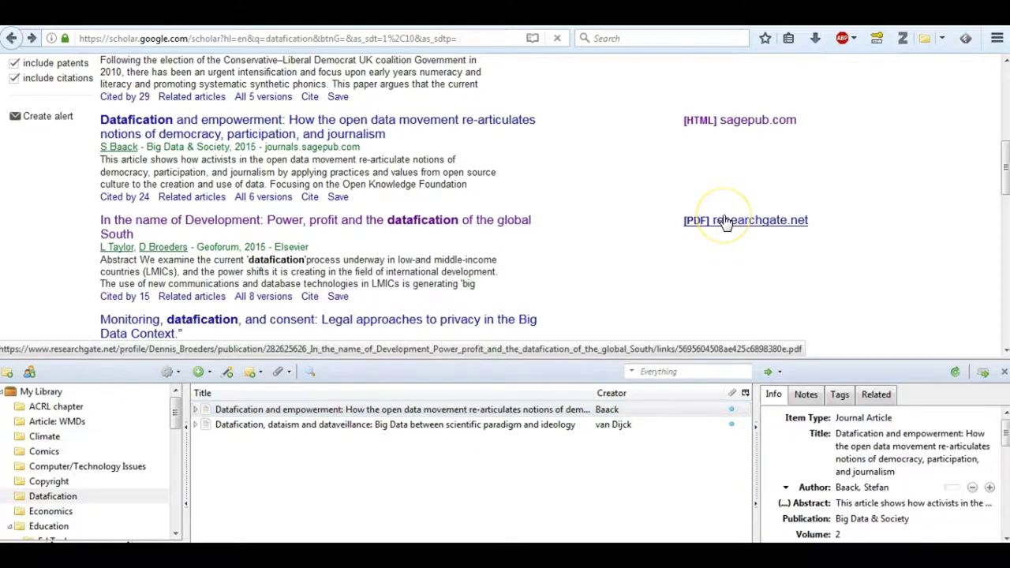
Step: Re-save the Taylor and Broeders PDF with Retrieve Metadata on, creating 'In the name of Development'
left_click(706, 217)
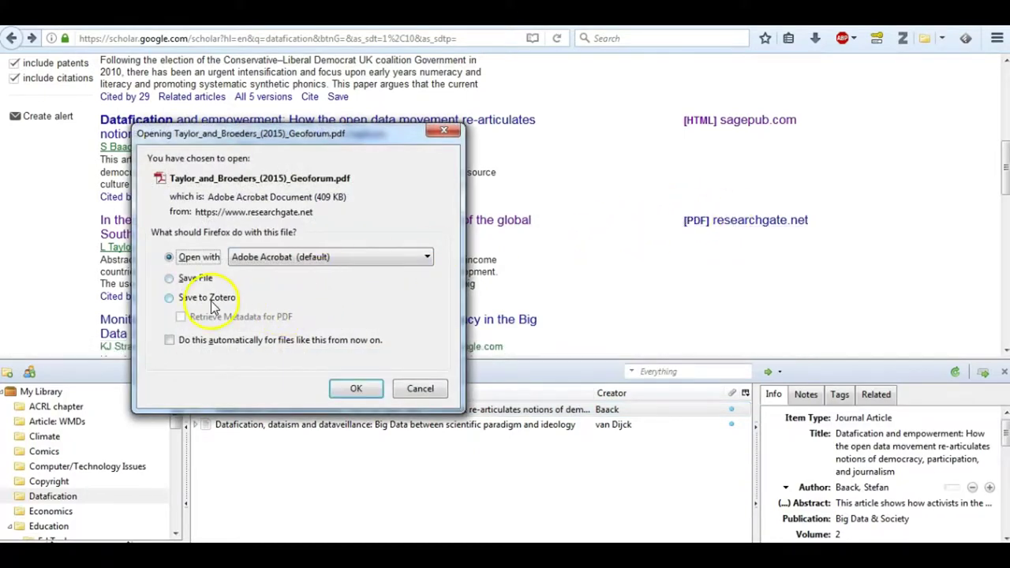
left_click(212, 297)
left_click(211, 319)
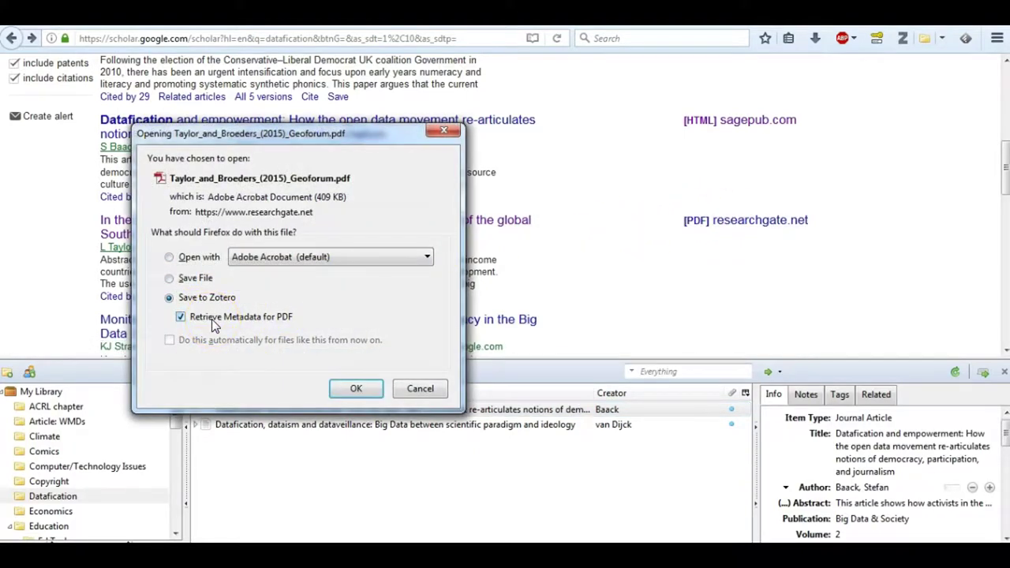
left_click(381, 391)
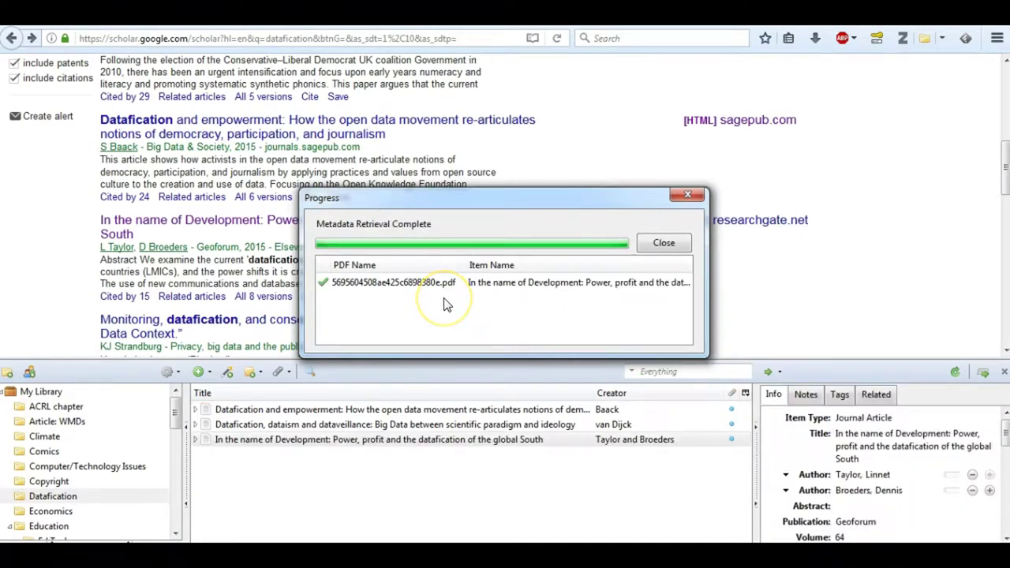
left_click(664, 243)
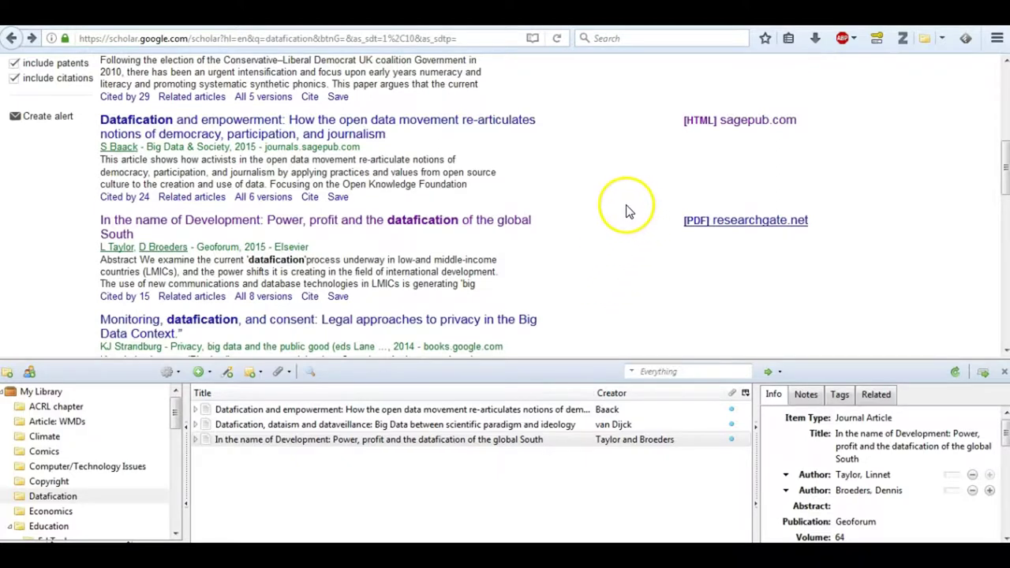
Step: Save the Google Books record 'Privacy, Big Data, and the Public Good' by Lane et al. to Datafication
scroll(626, 209, "down", 4)
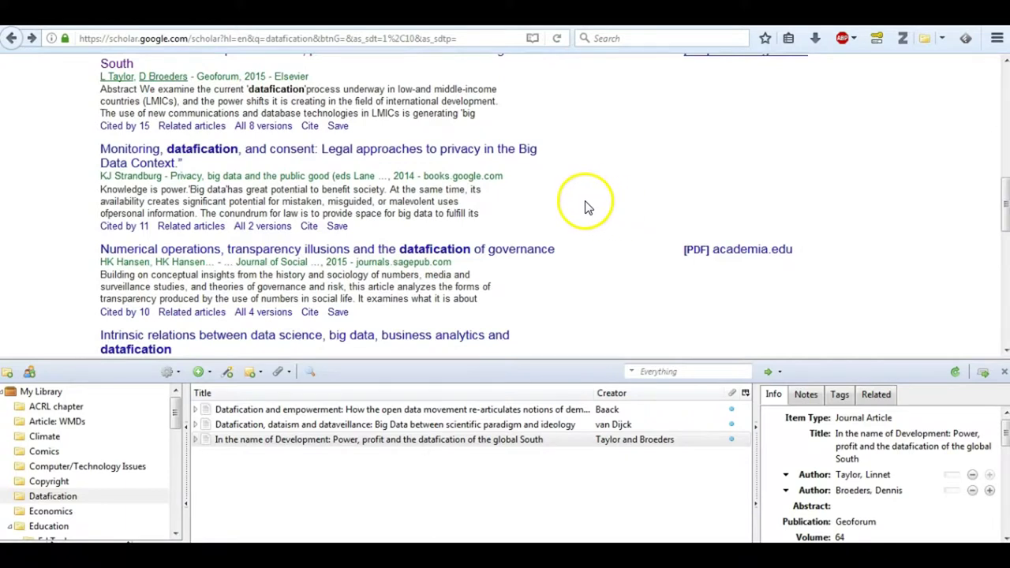
left_click(330, 158)
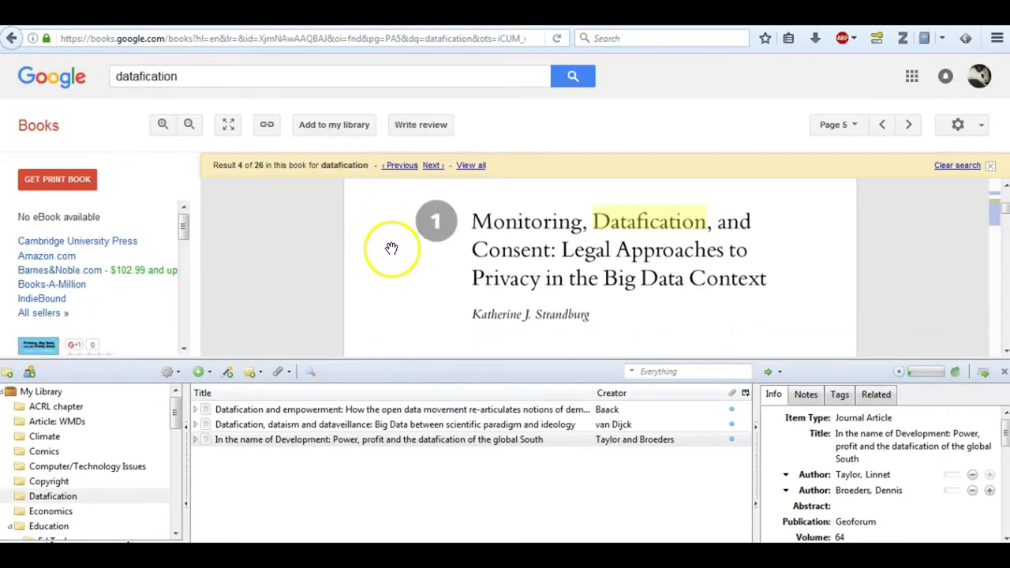
scroll(391, 247, "down", 1)
scroll(391, 248, "up", 2)
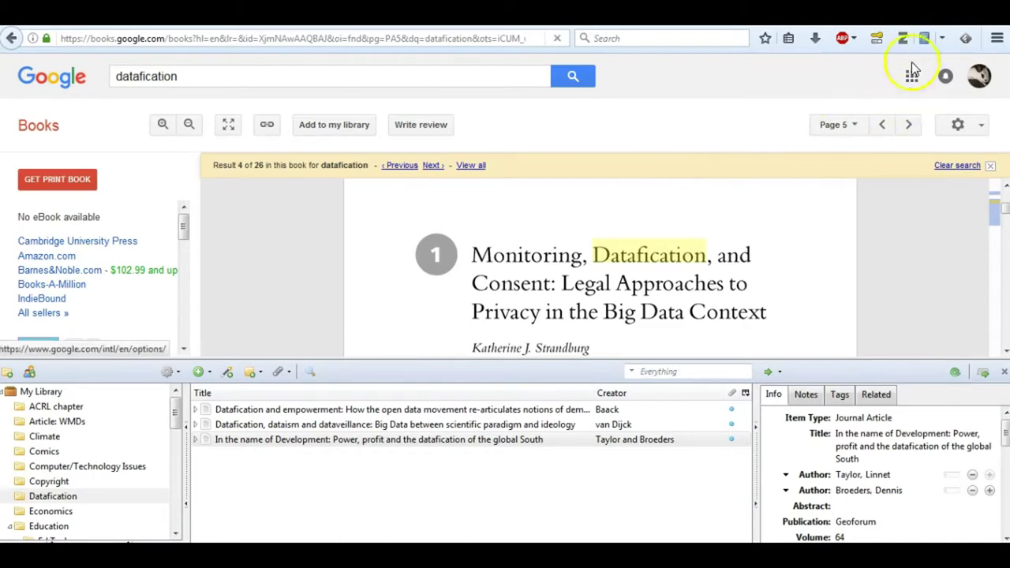
left_click(925, 41)
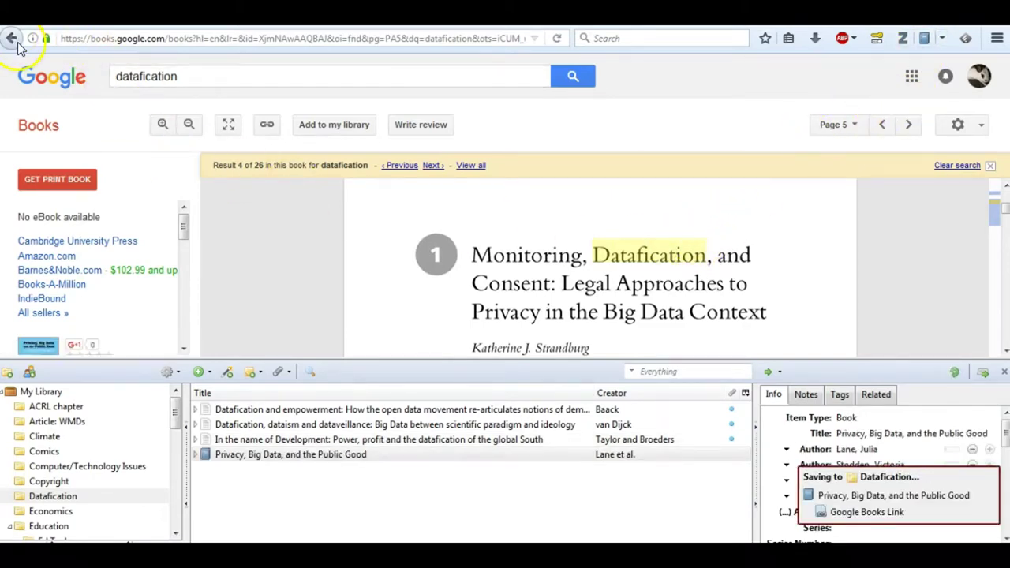
left_click(12, 39)
scroll(398, 236, "down", 2)
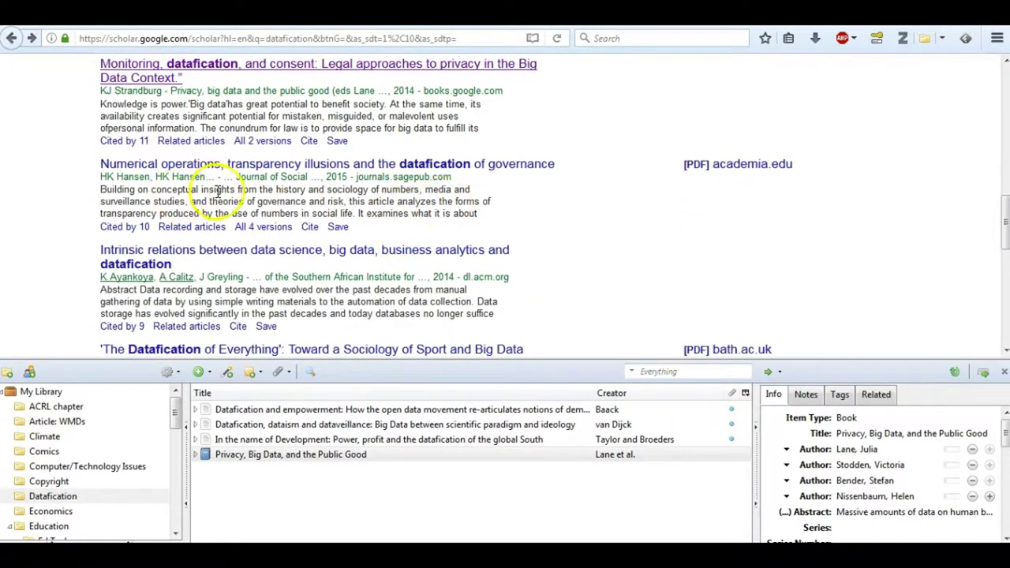
Step: Save Hansen's governance article from its academia.edu PDF with retrieved metadata, then review its Info pane
left_click(759, 167)
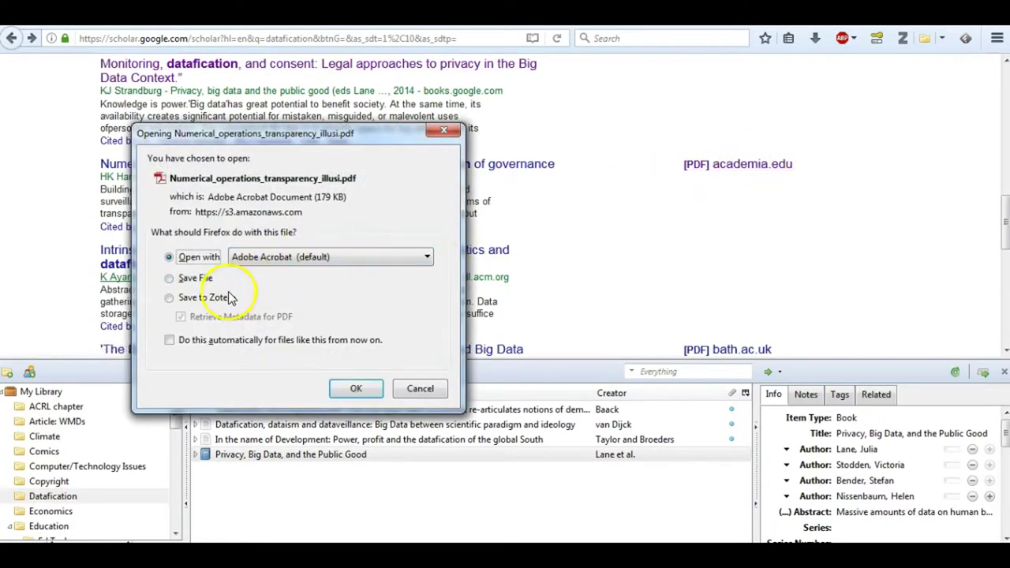
left_click(229, 297)
left_click(349, 388)
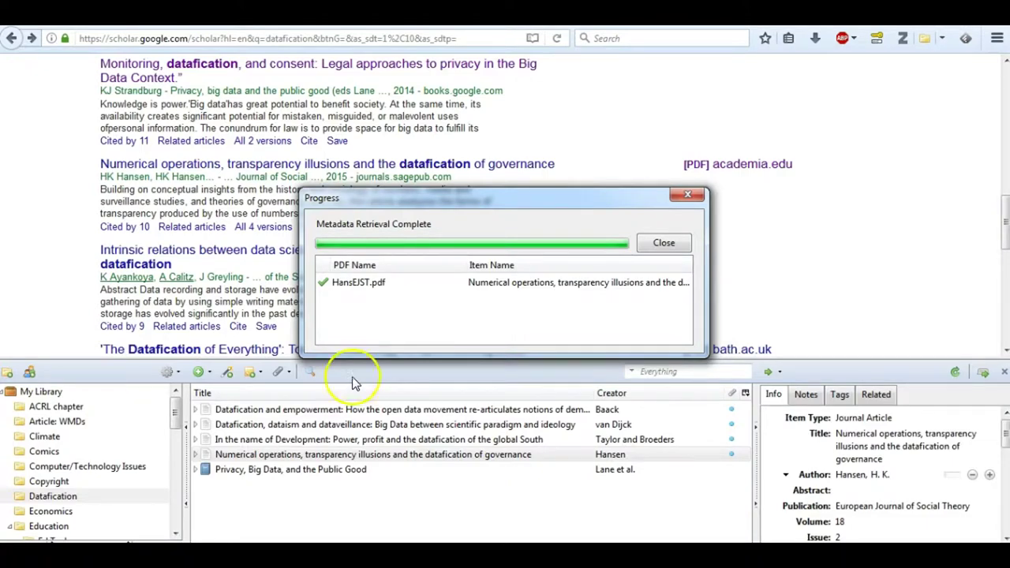
left_click(663, 242)
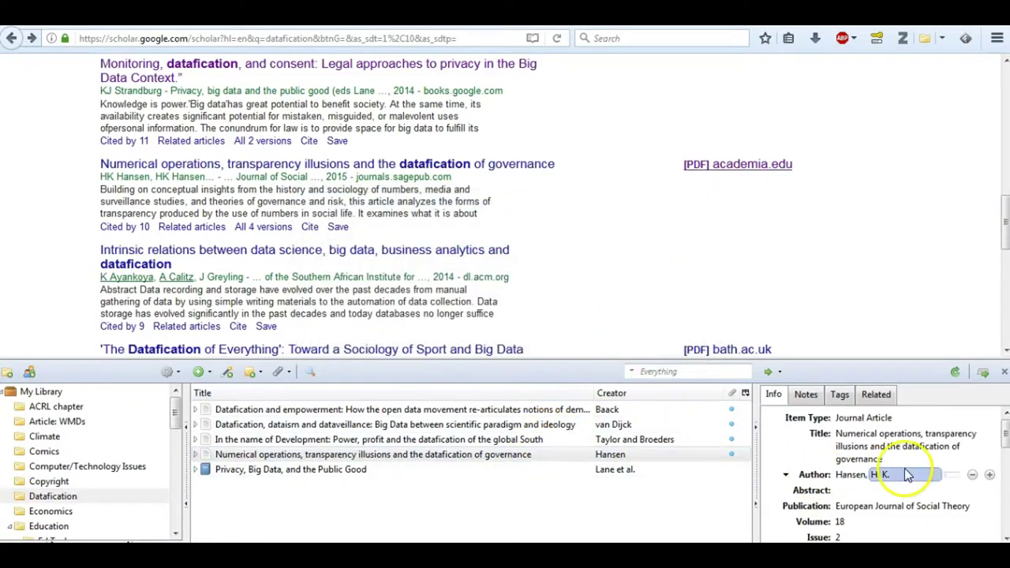
scroll(916, 473, "down", 2)
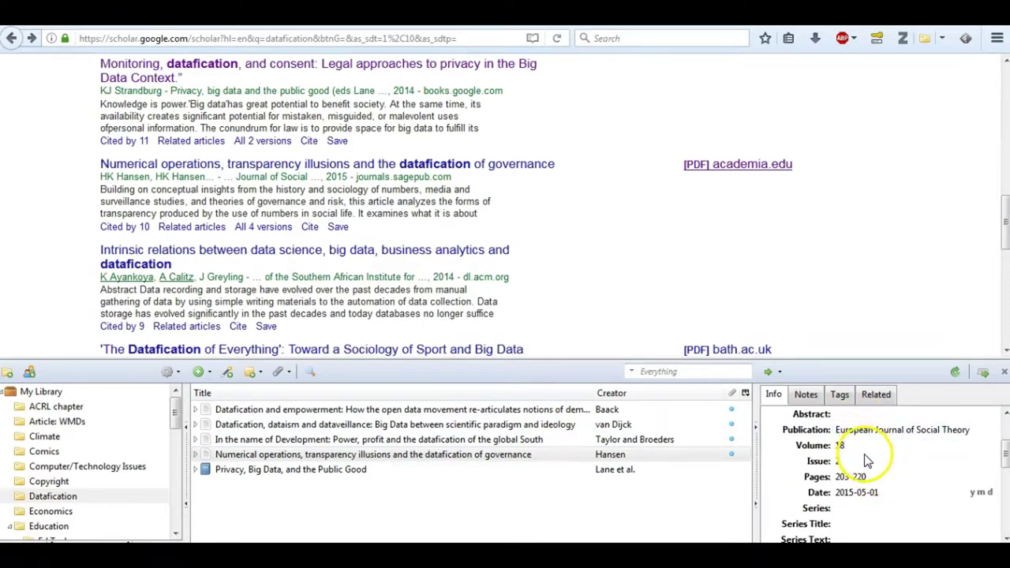
scroll(863, 505, "down", 2)
scroll(863, 512, "down", 2)
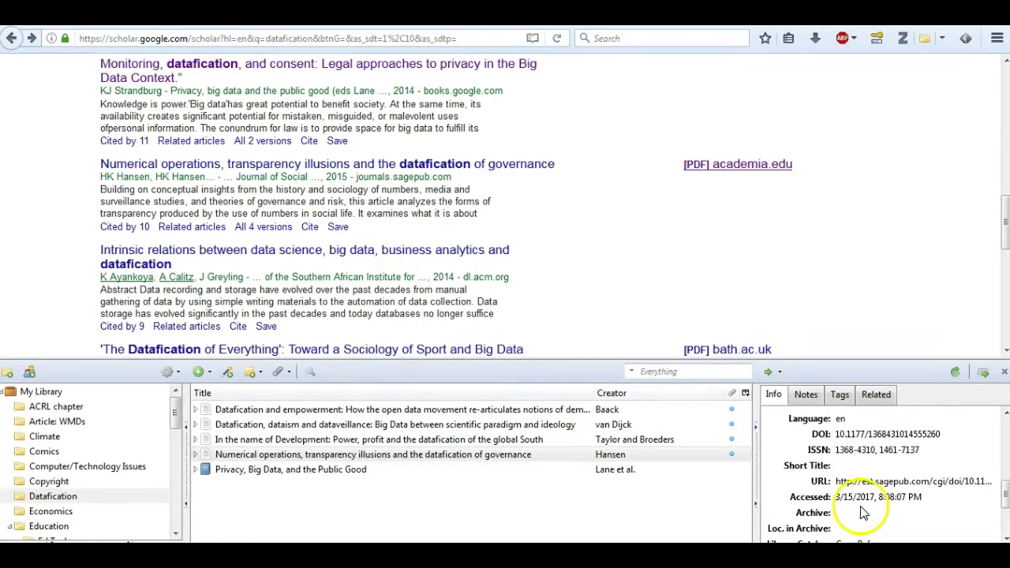
scroll(862, 514, "down", 2)
scroll(862, 515, "down", 1)
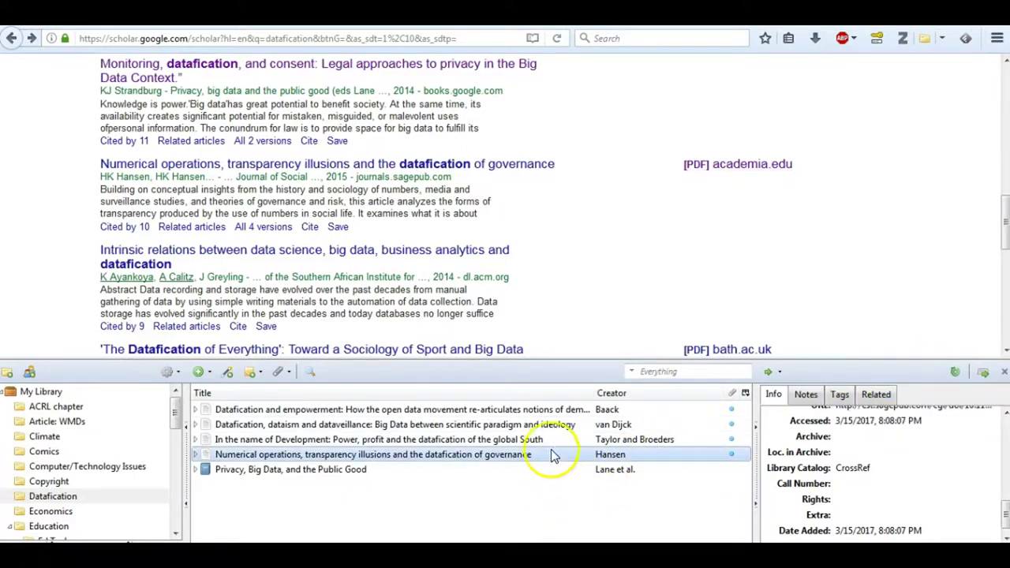
Step: Select all five items in the Datafication collection, starting from the Baack article
left_click(553, 411)
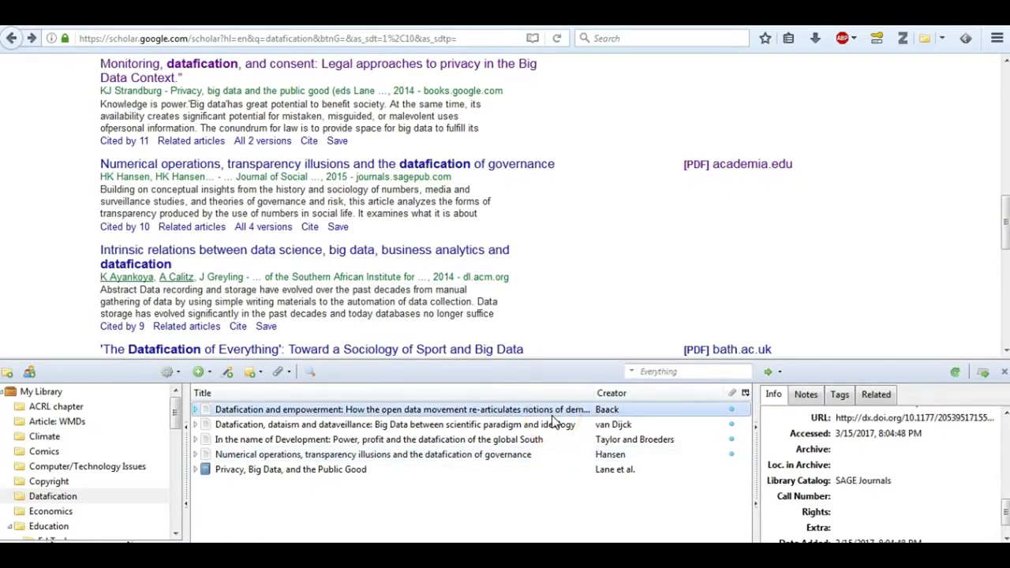
left_click(982, 371)
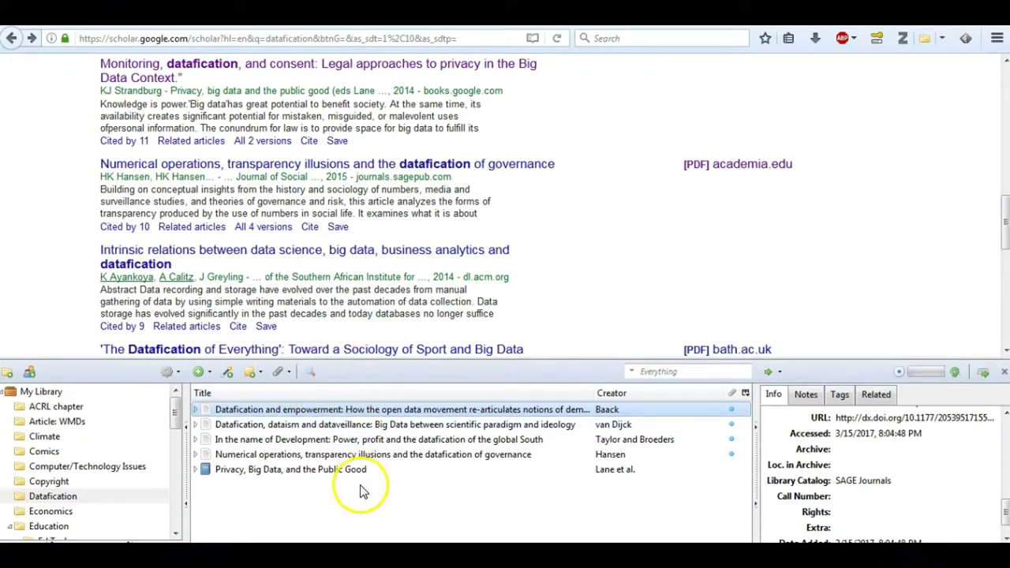
key("shift+Down")
key("shift+Down")
key("shift+Down")
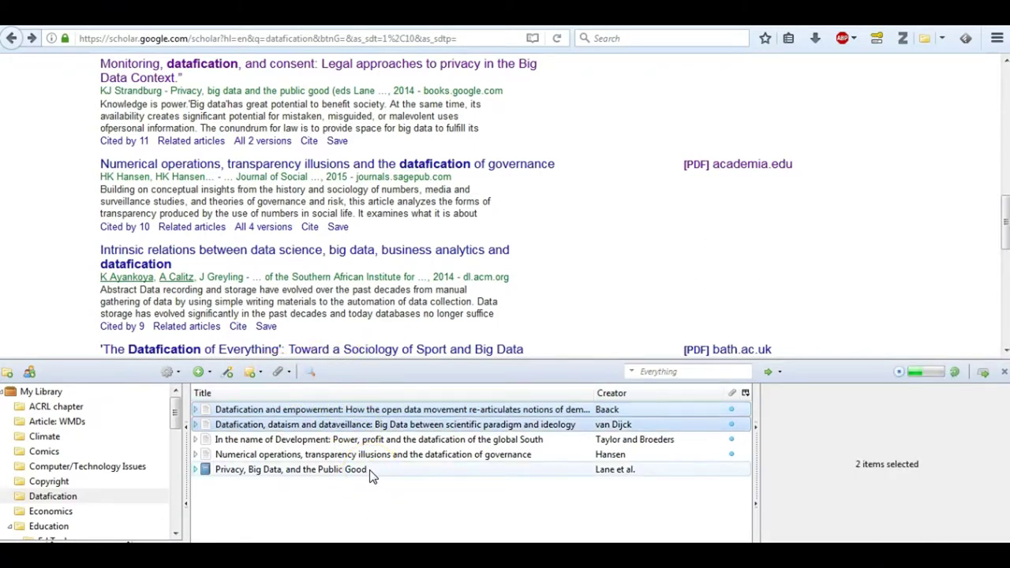
key("shift+Down")
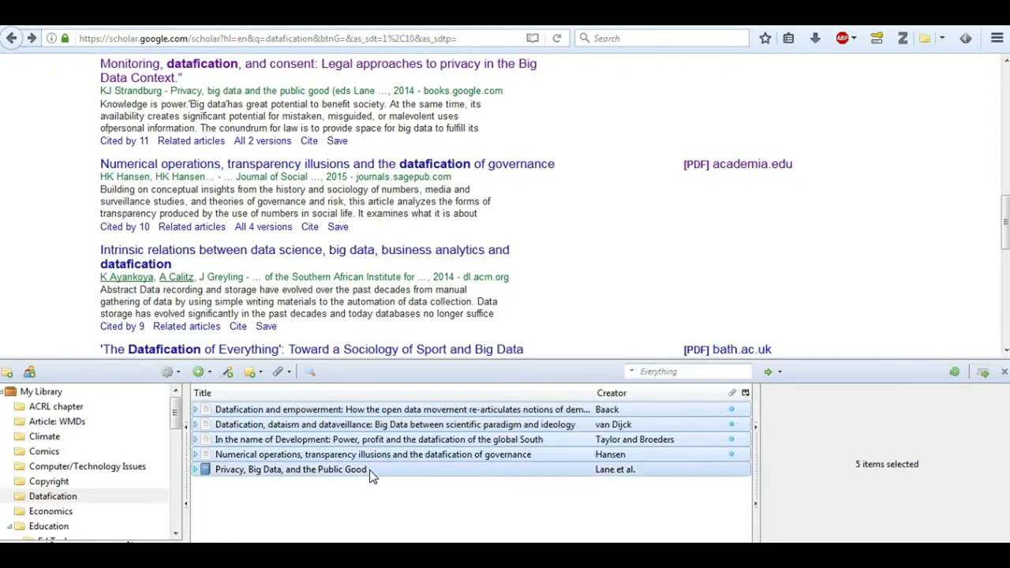
Step: Create an APA 6th edition bibliography of the selected items and copy it to the clipboard
right_click(369, 412)
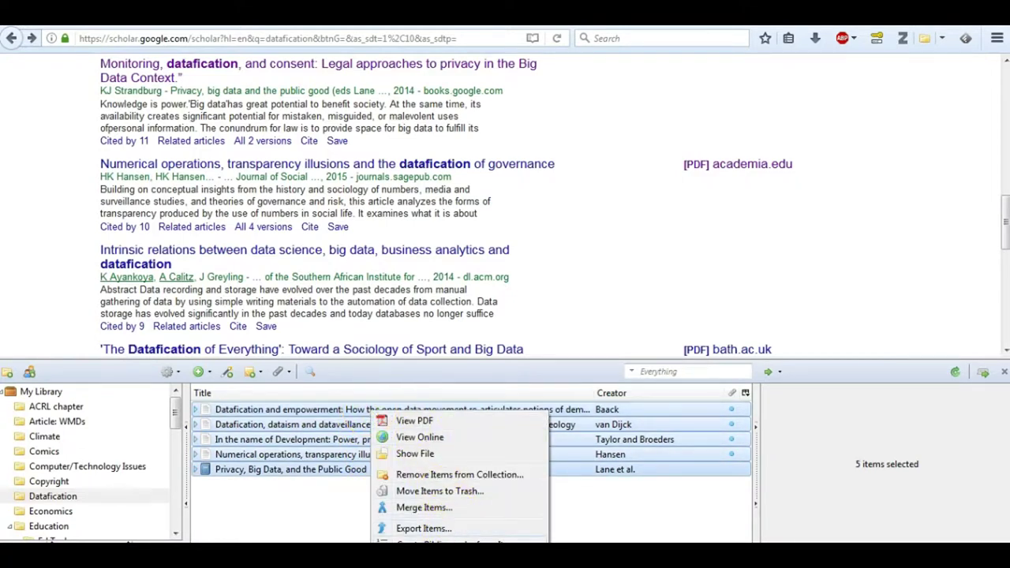
left_click(446, 528)
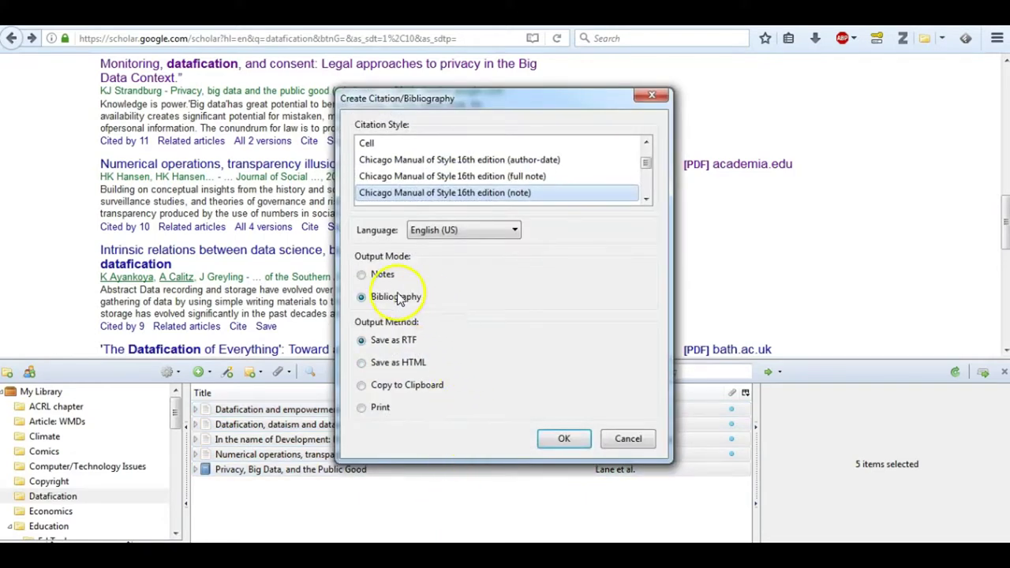
left_click(406, 387)
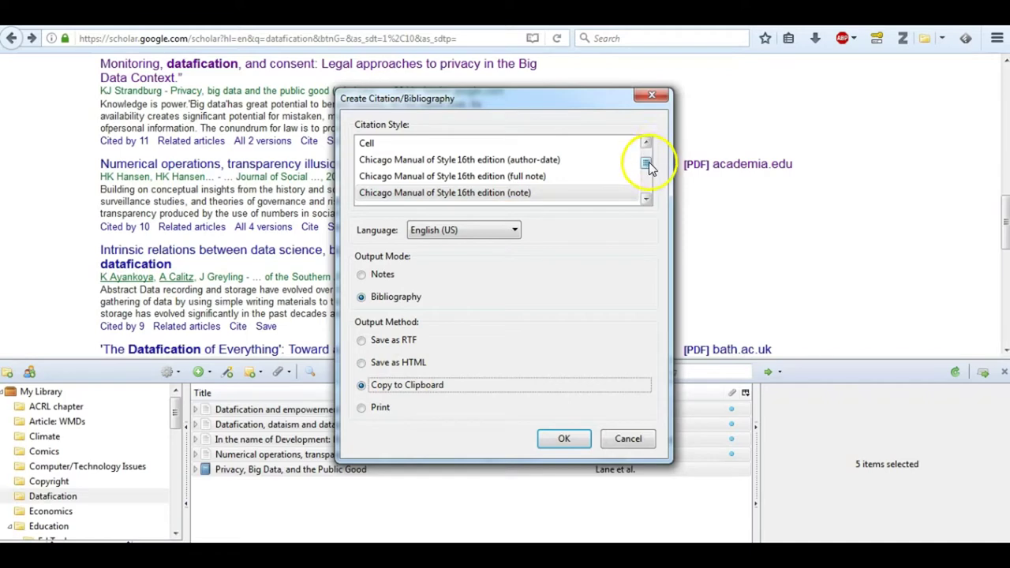
left_click_drag(647, 165, 648, 153)
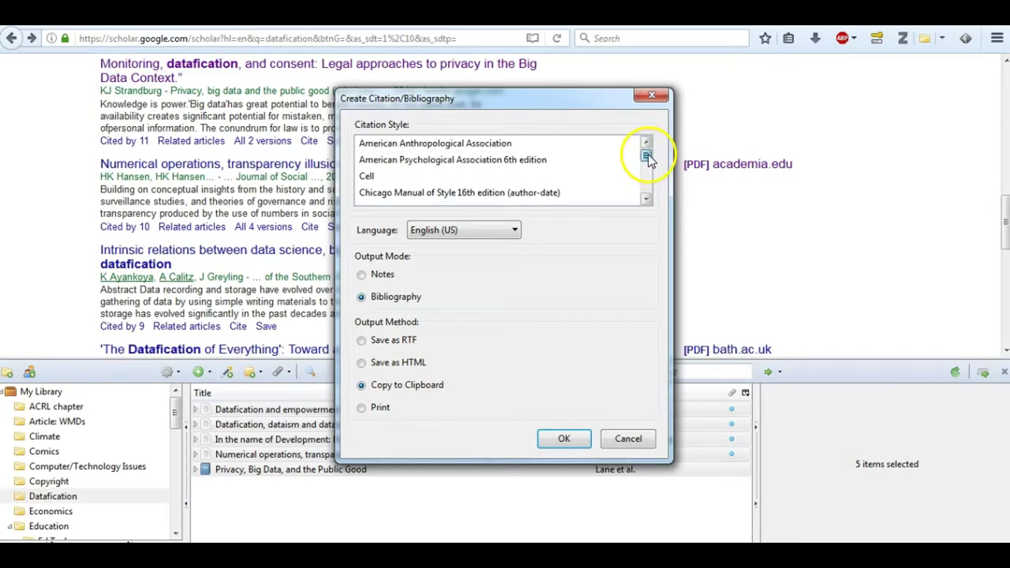
left_click(472, 162)
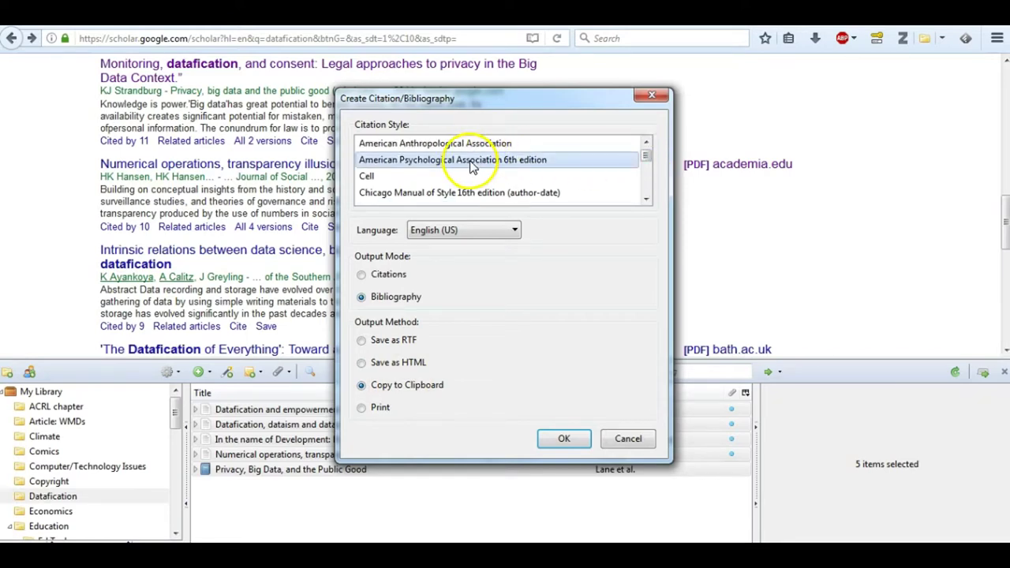
left_click(563, 438)
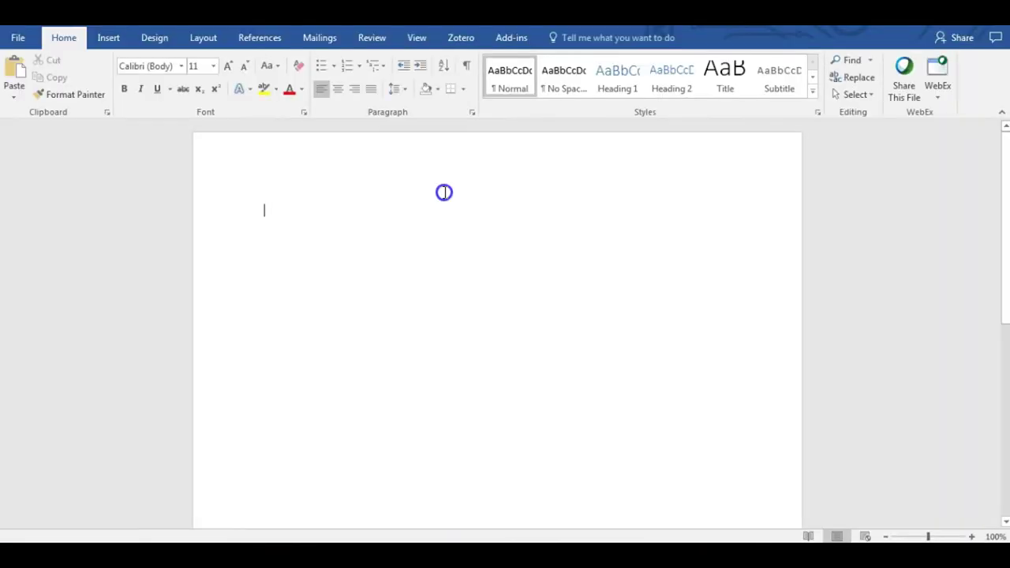
Step: Paste the five APA references into the blank Word document, then close Word without saving
key("ctrl+v")
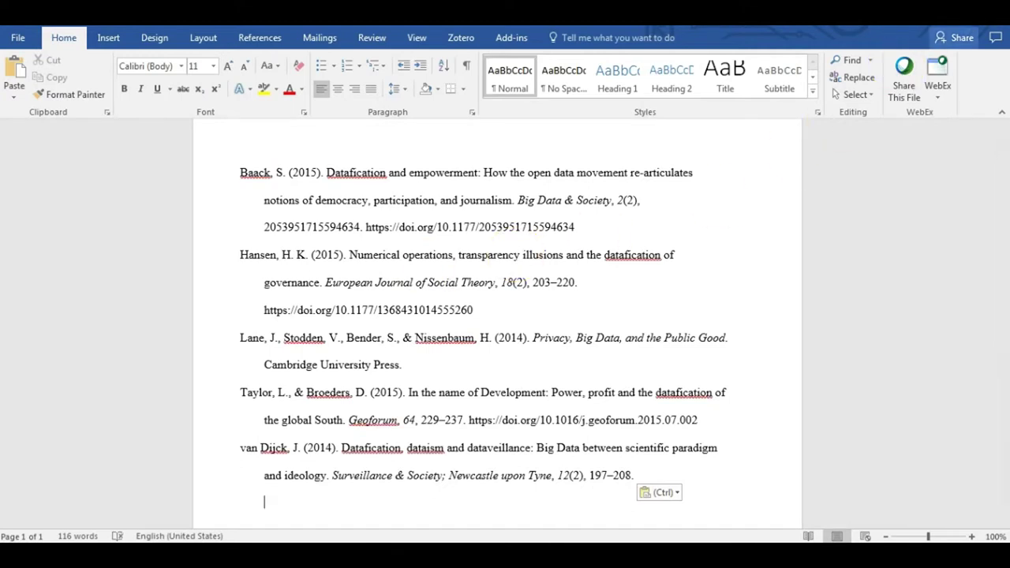
key("alt+F4")
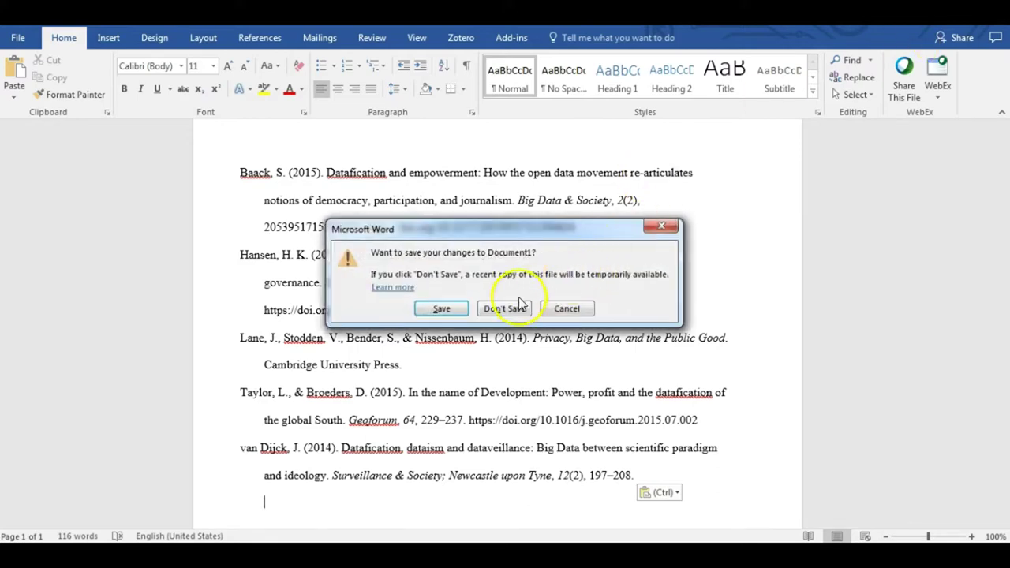
left_click(510, 306)
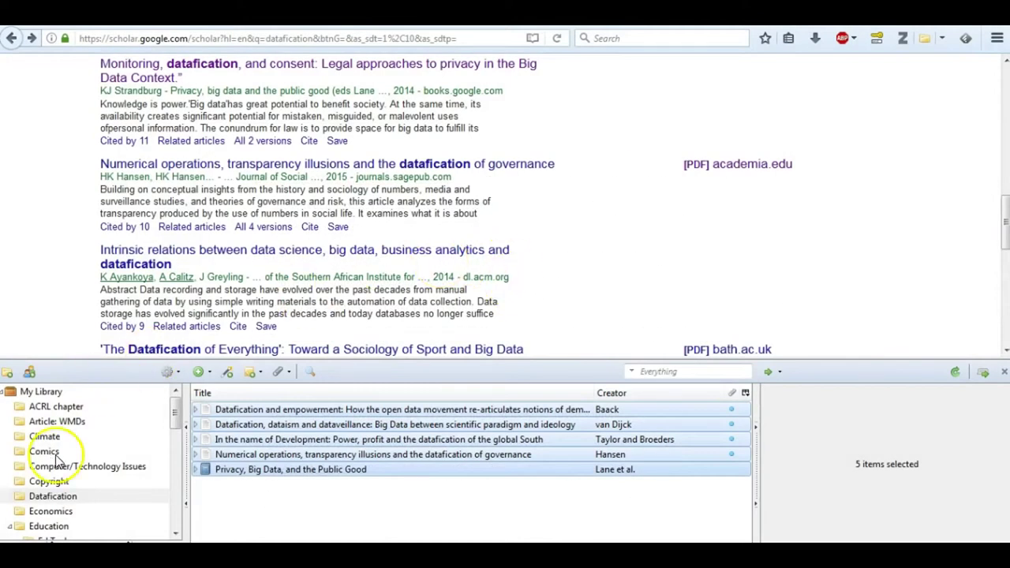